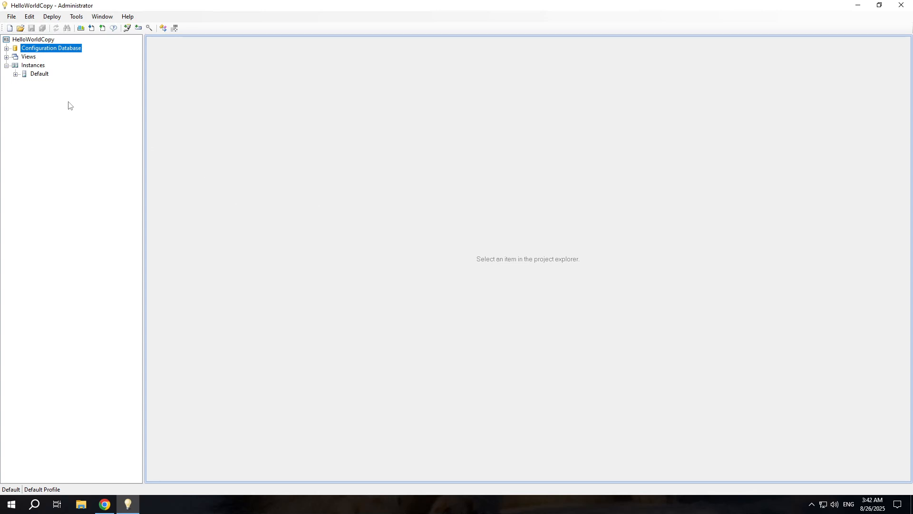
Open the View types secondary table of the configuration database and review the Mimic view row's name and code
left_click(7, 48)
left_click(15, 65)
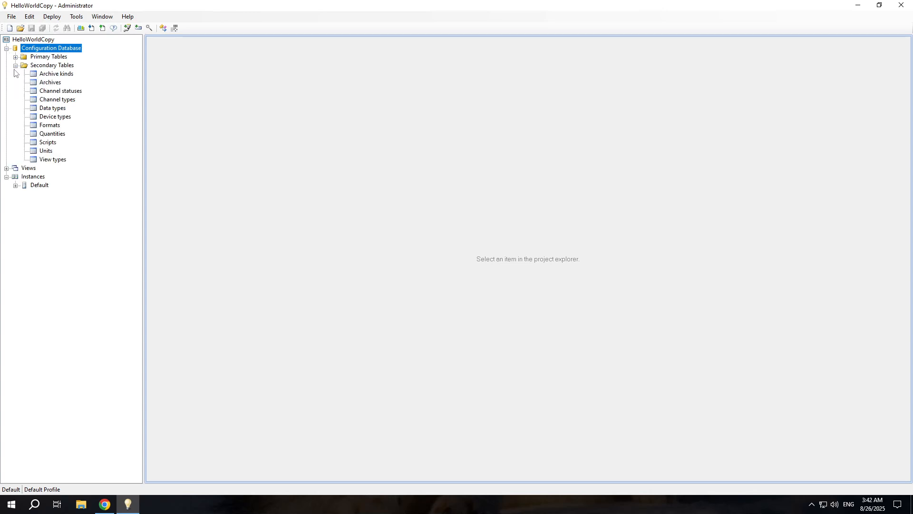
left_click(50, 160)
left_click(198, 148)
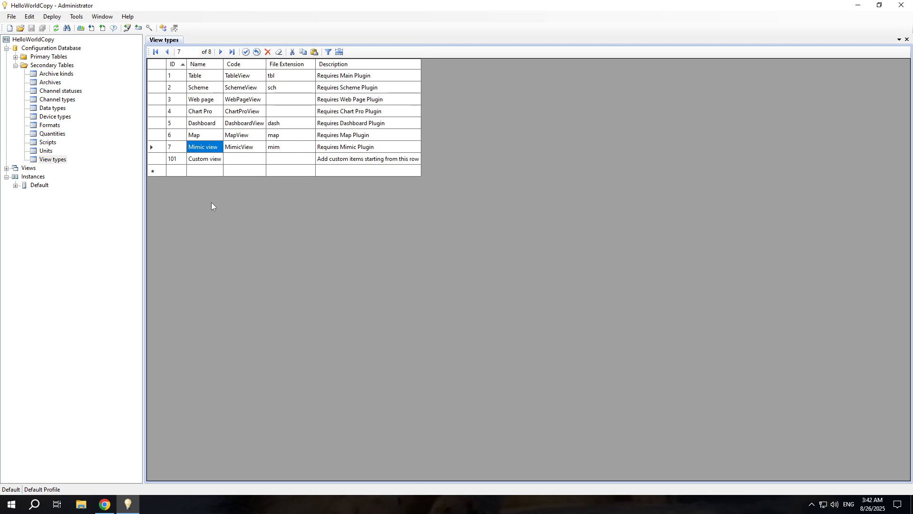
left_click(157, 147)
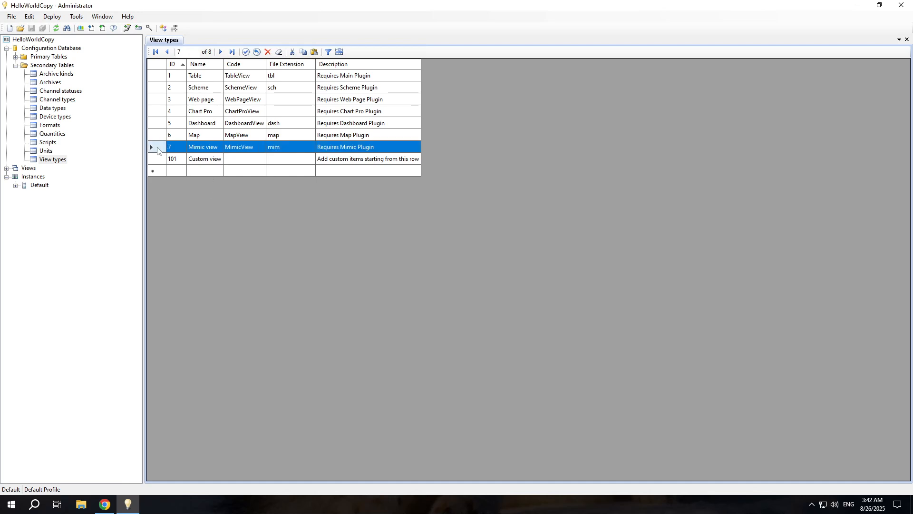
left_click(206, 148)
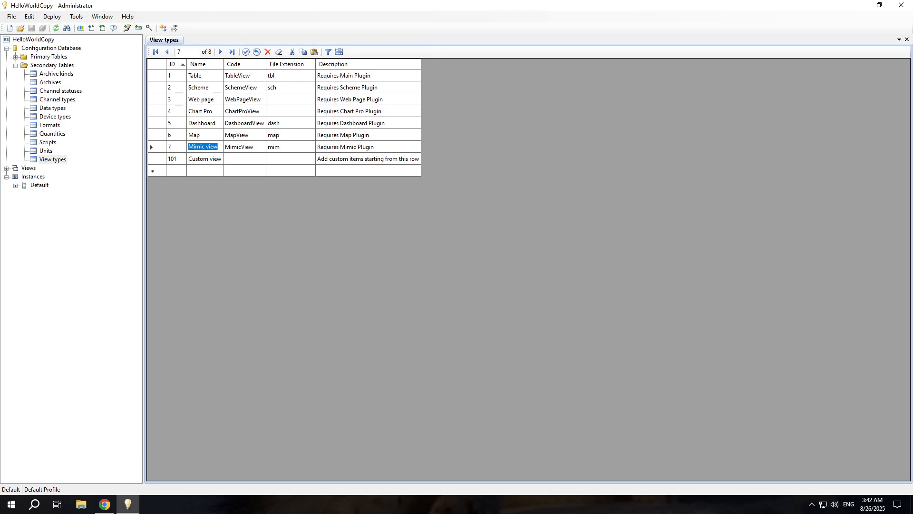
left_click(231, 149)
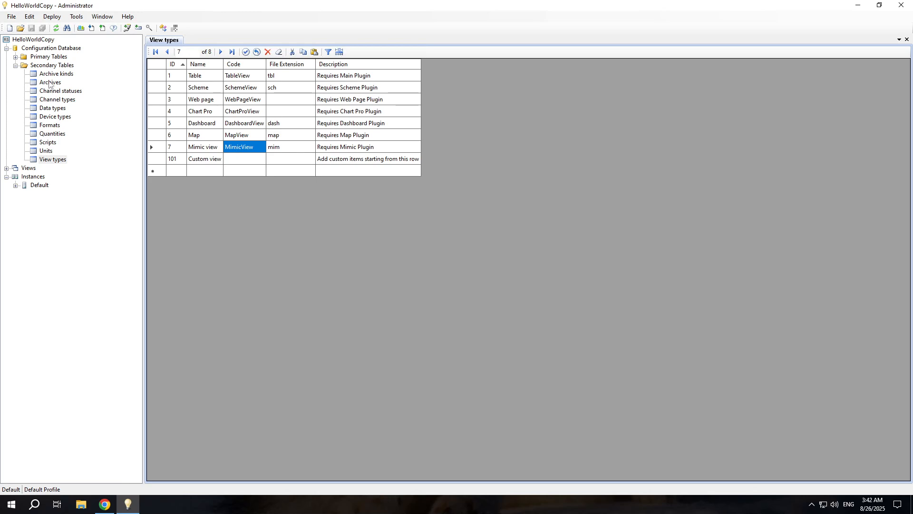
Check the ExtMimicLauncher extension's description in the application options, then close the options without changes
left_click(80, 18)
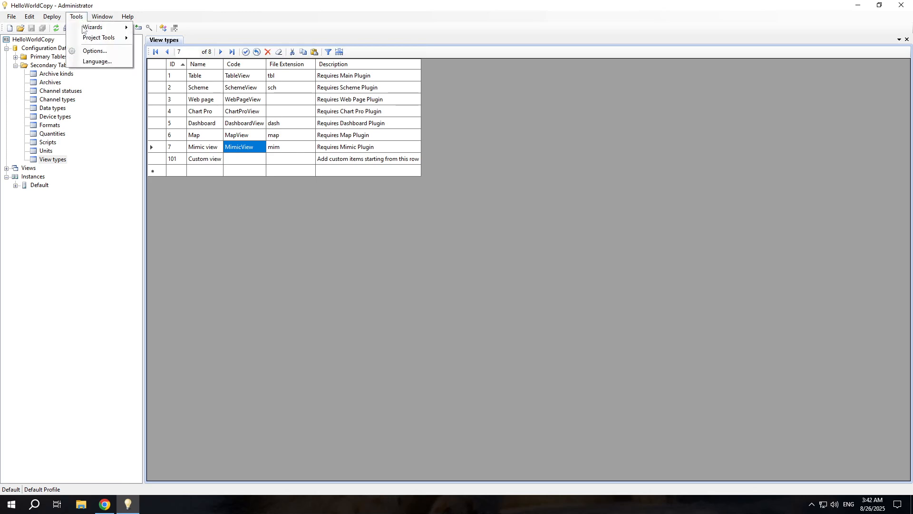
left_click(92, 52)
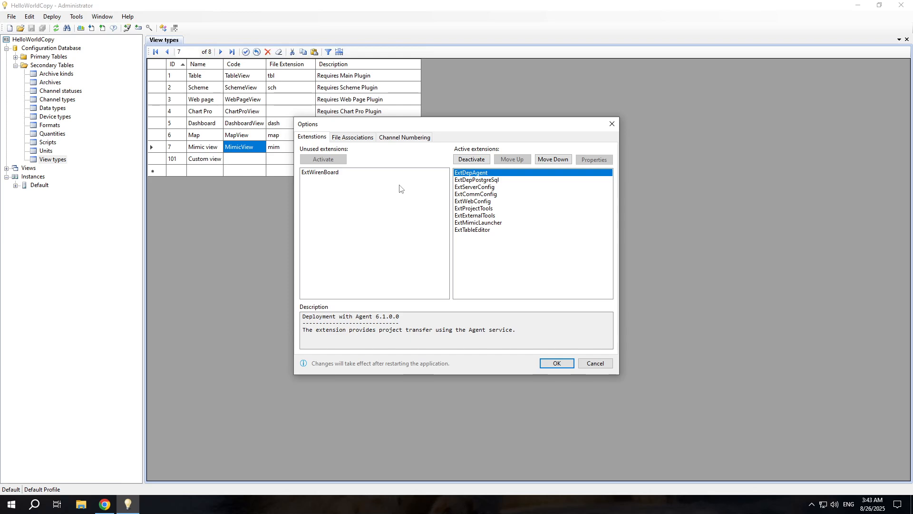
left_click(474, 223)
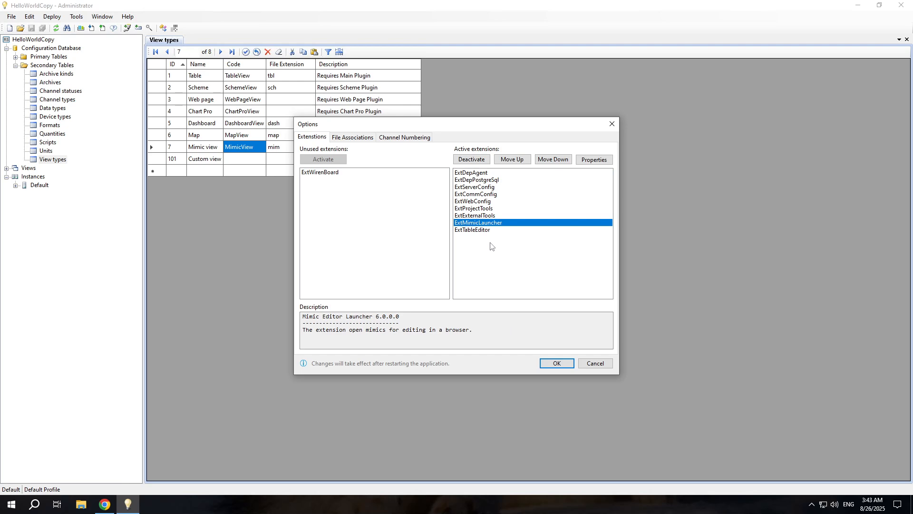
left_click(611, 124)
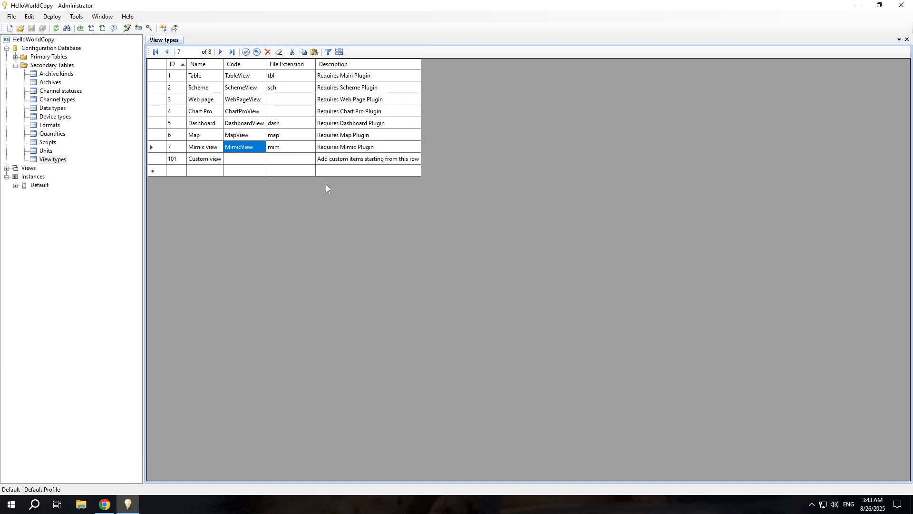
Review the PlgMimic, PlgMimicEditor and PlgMimBasicComp plugins in the Default instance's Webstation plugin list
left_click(16, 185)
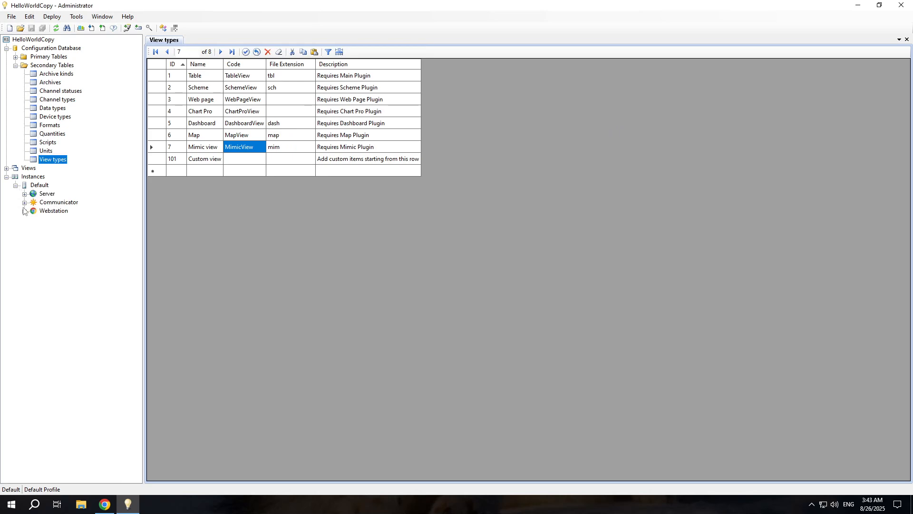
left_click(24, 211)
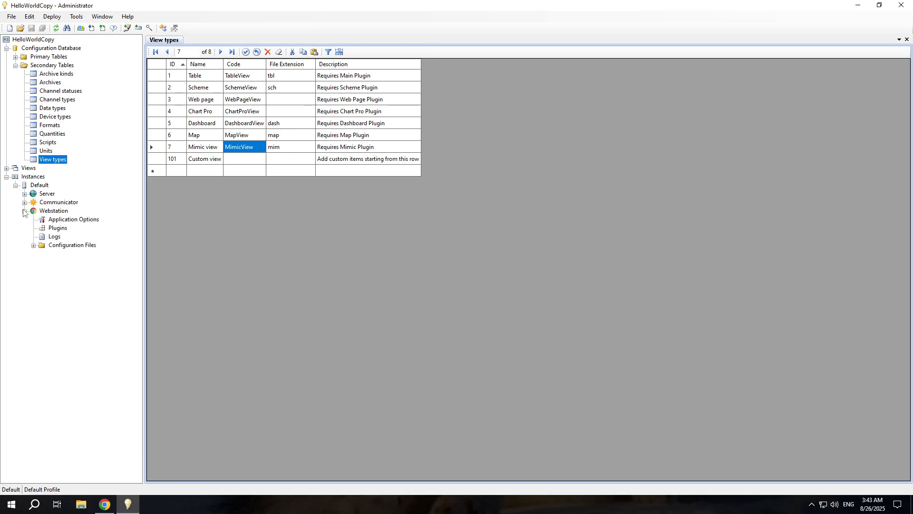
left_click(54, 230)
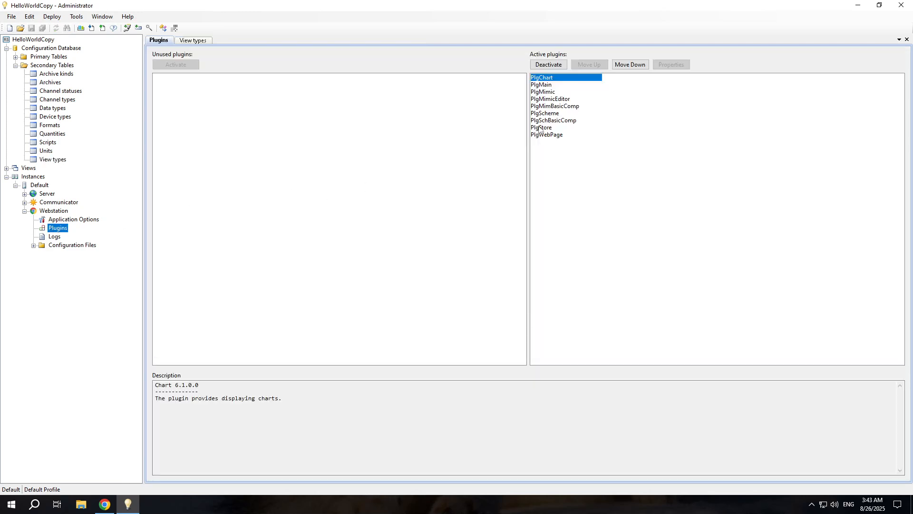
left_click(554, 93)
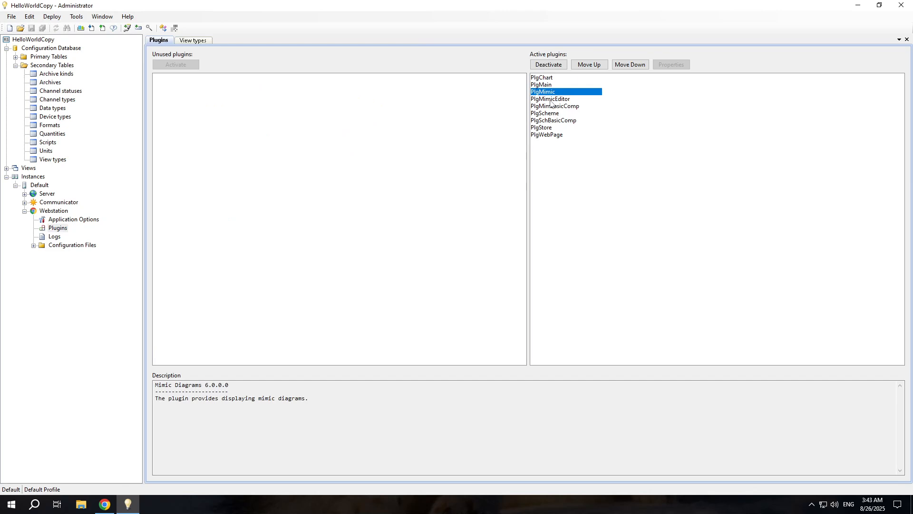
left_click(550, 101)
left_click(546, 107)
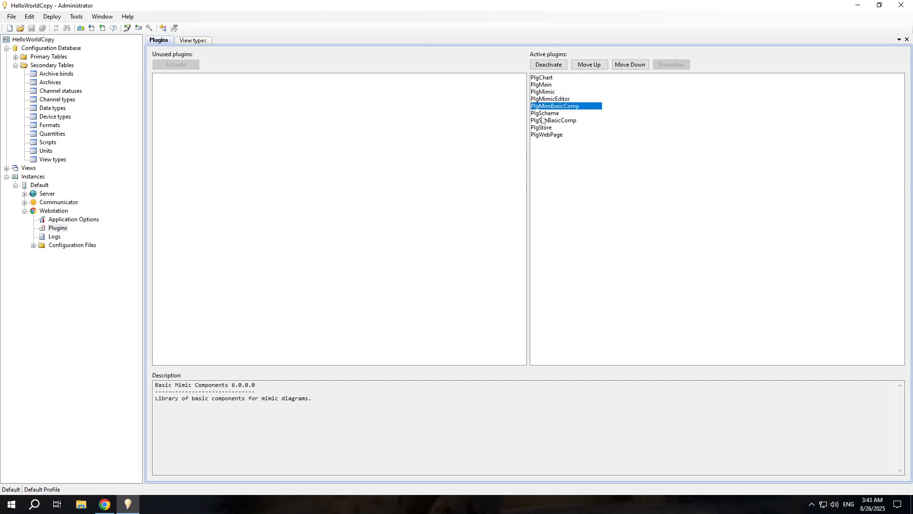
Open the Webstation configuration file PlgMimic.xml and examine its commented-out Fonts entry
left_click(34, 246)
double_click(60, 256)
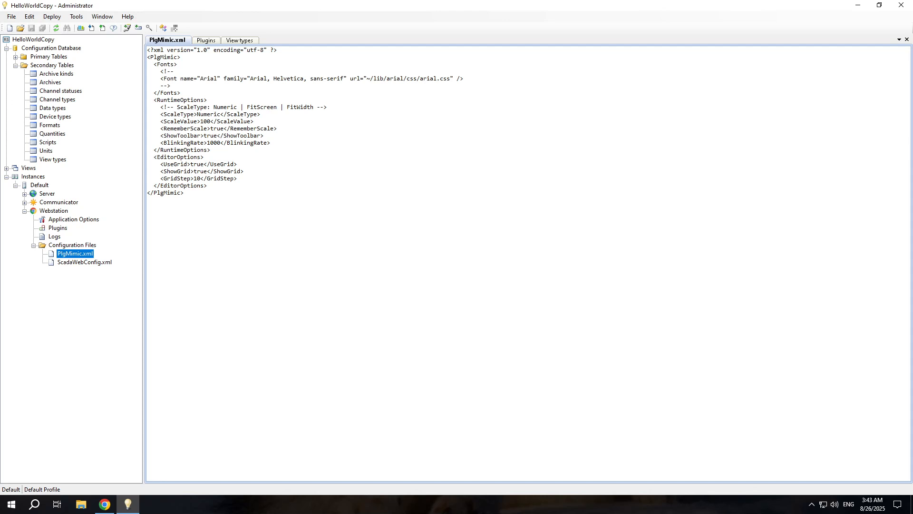
left_click_drag(154, 64, 183, 93)
left_click(183, 93)
mouse_move(170, 85)
left_mouse_down()
mouse_move(149, 79)
mouse_move(160, 71)
left_mouse_up()
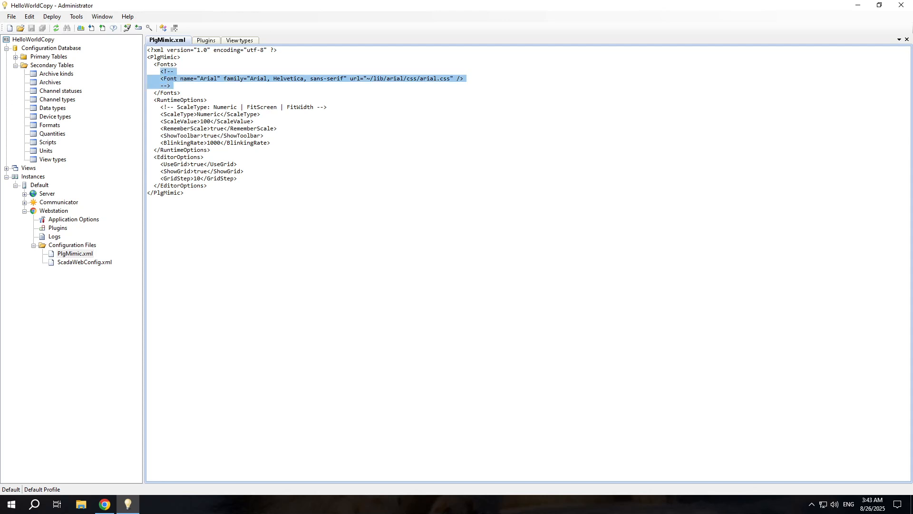
left_click(171, 86)
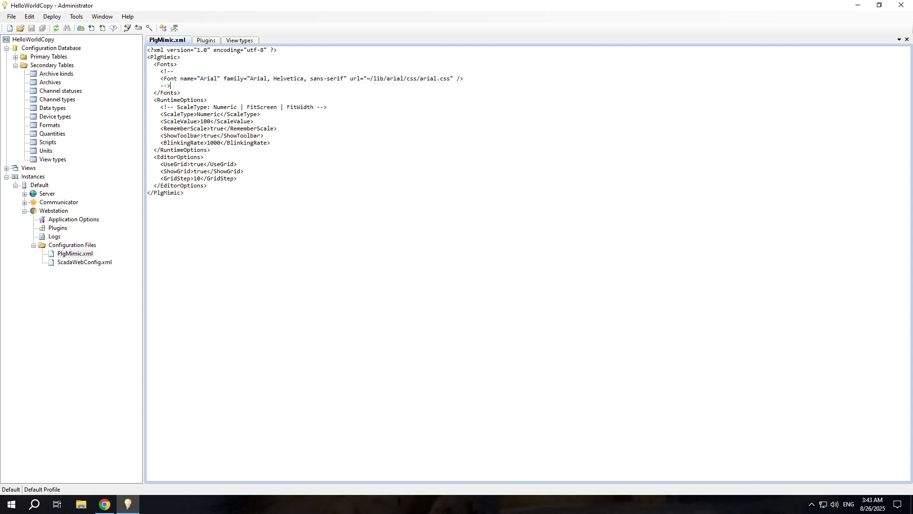
Examine the scale, ShowToolbar and BlinkingRate runtime options and the EditorOptions block in PlgMimic.xml
left_click_drag(160, 115, 273, 128)
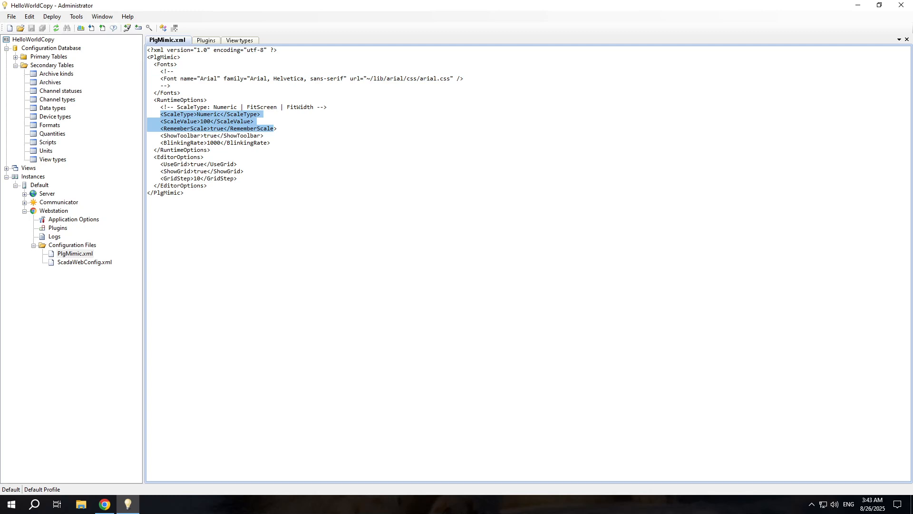
double_click(181, 136)
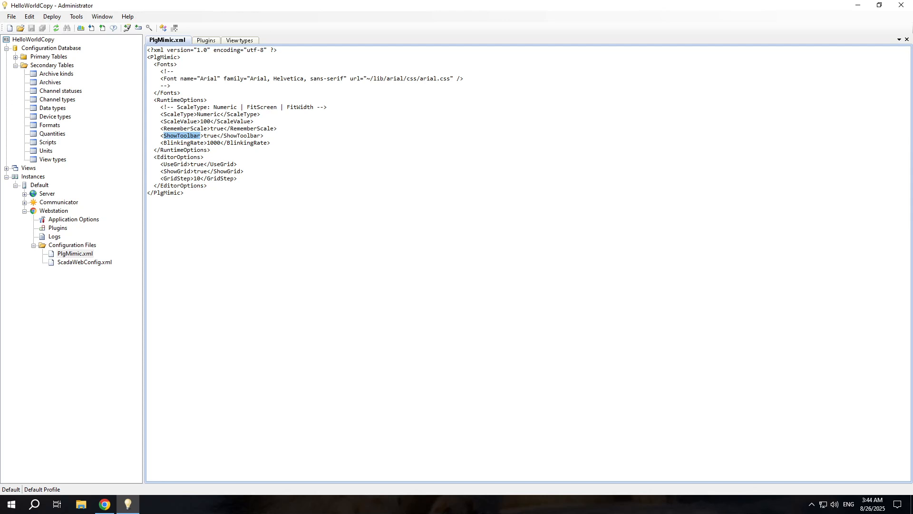
double_click(184, 143)
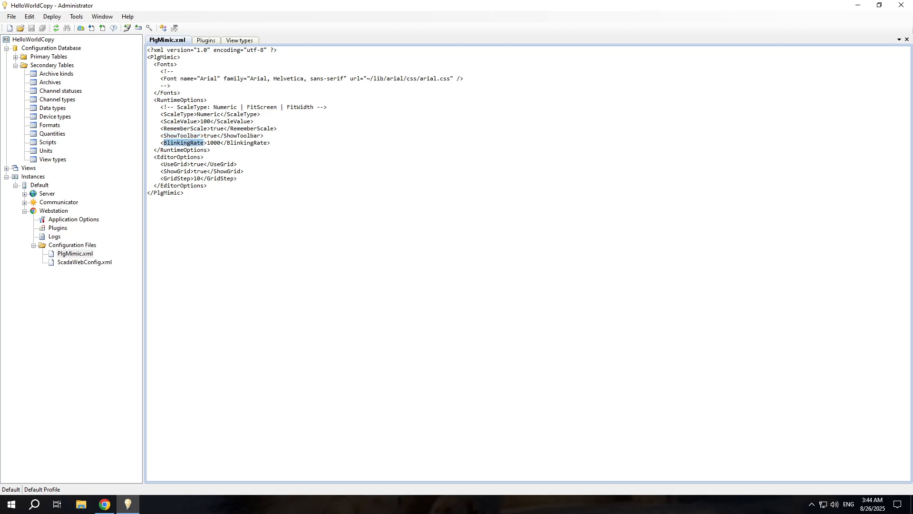
left_click_drag(154, 157, 214, 186)
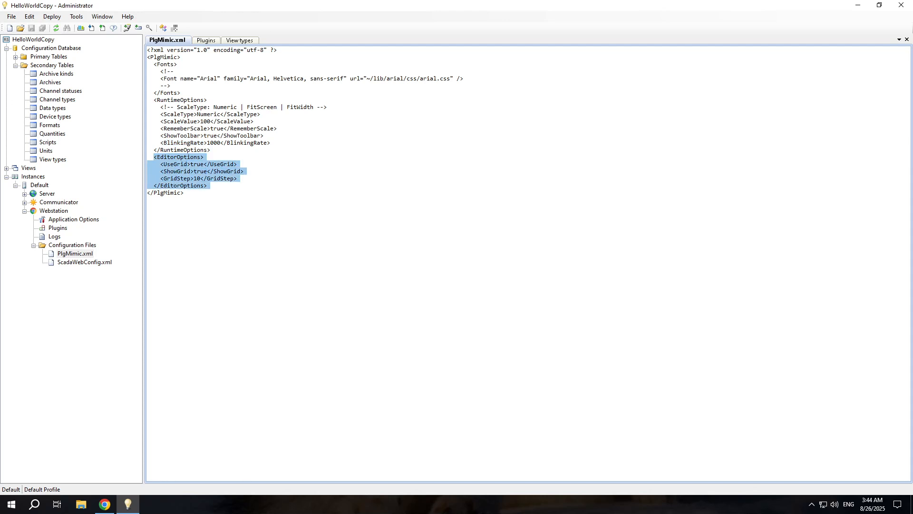
left_click(147, 200)
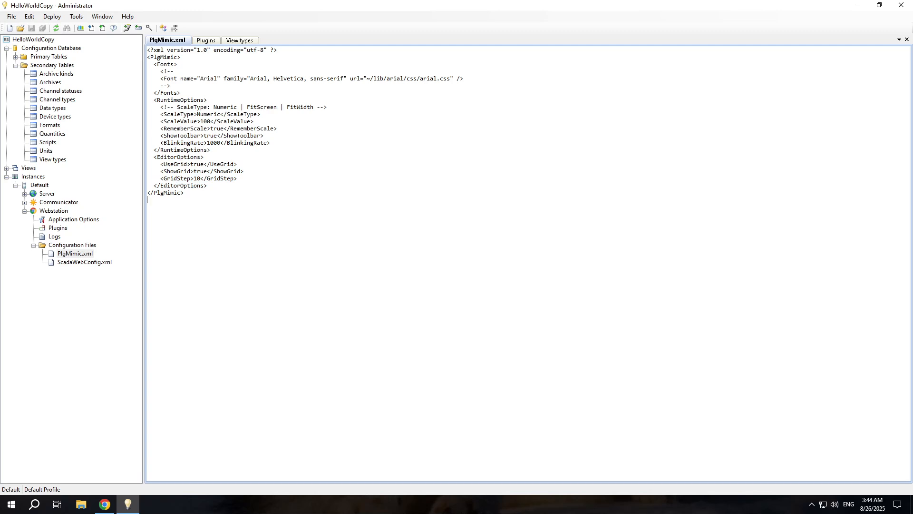
Close all open documents and expand the HelloWorld views folder in the project tree
left_click(105, 19)
left_click(109, 37)
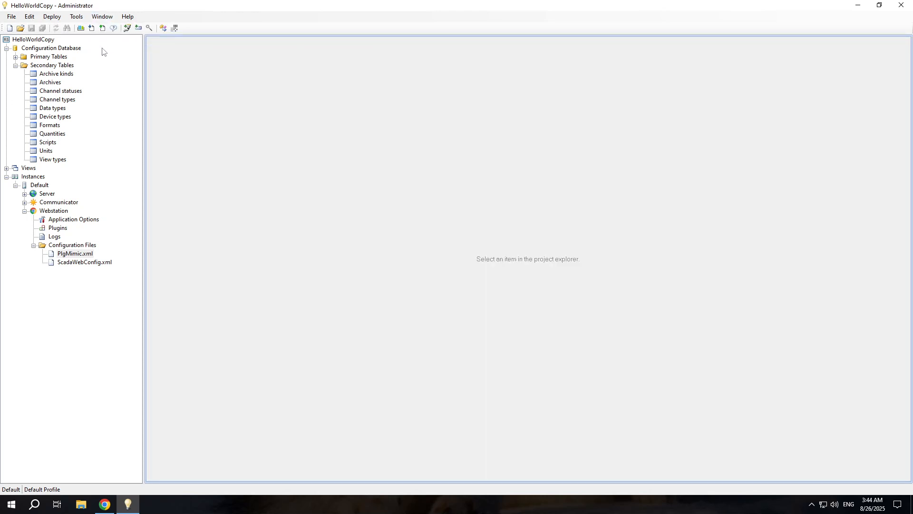
left_click(7, 48)
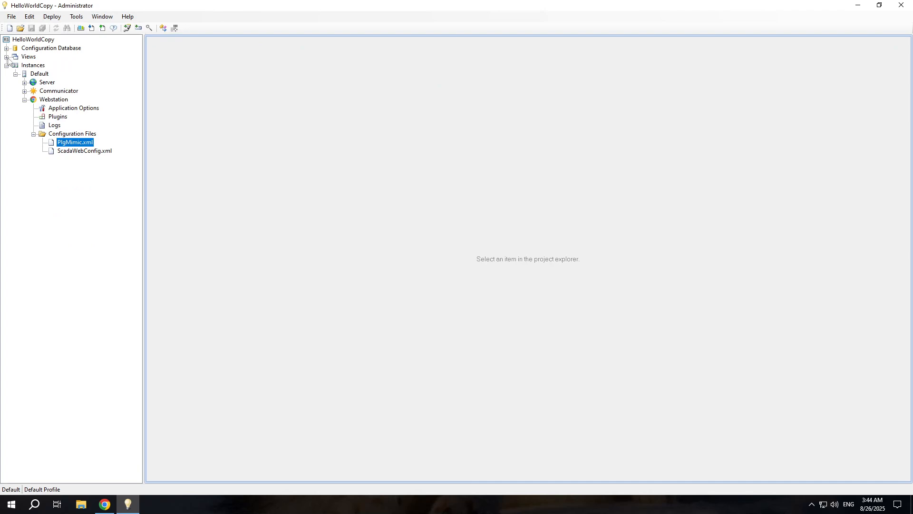
left_click(6, 56)
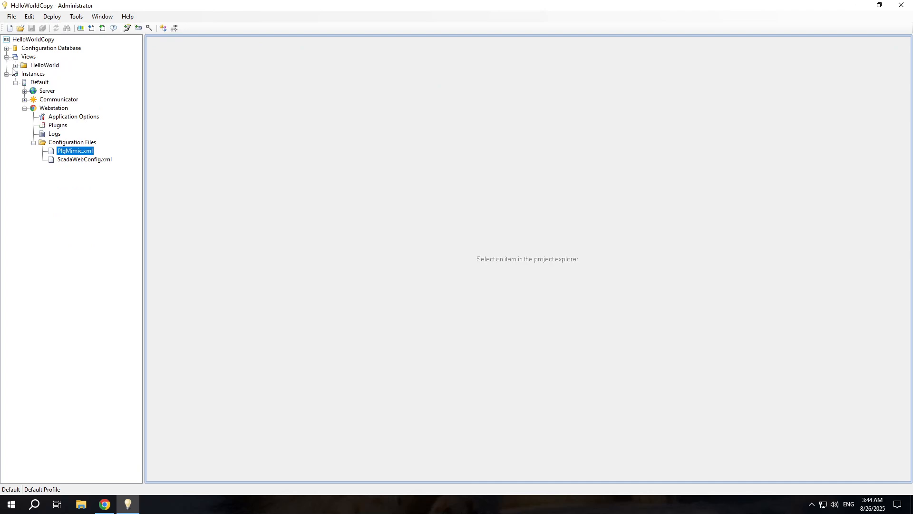
left_click(15, 65)
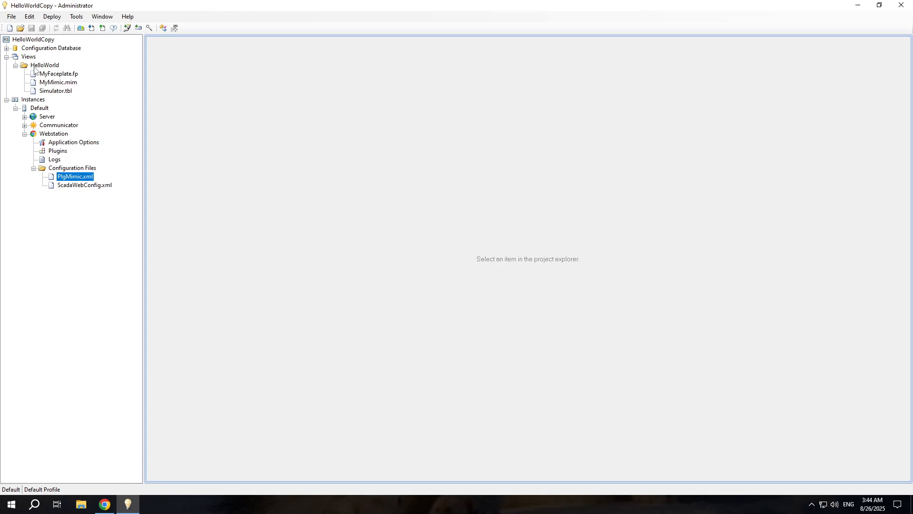
Look at the Mimic Diagram and Faceplate types offered for a new file in the HelloWorld folder, then cancel
right_click(35, 69)
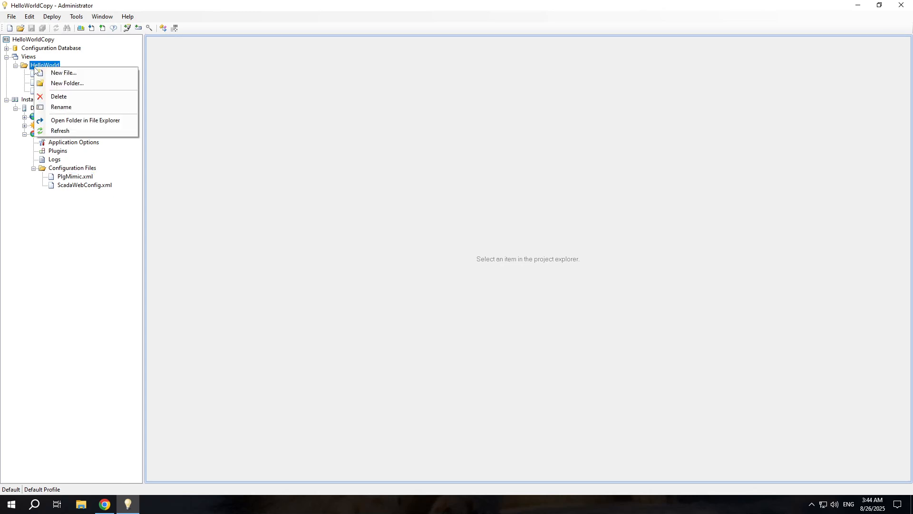
left_click(47, 73)
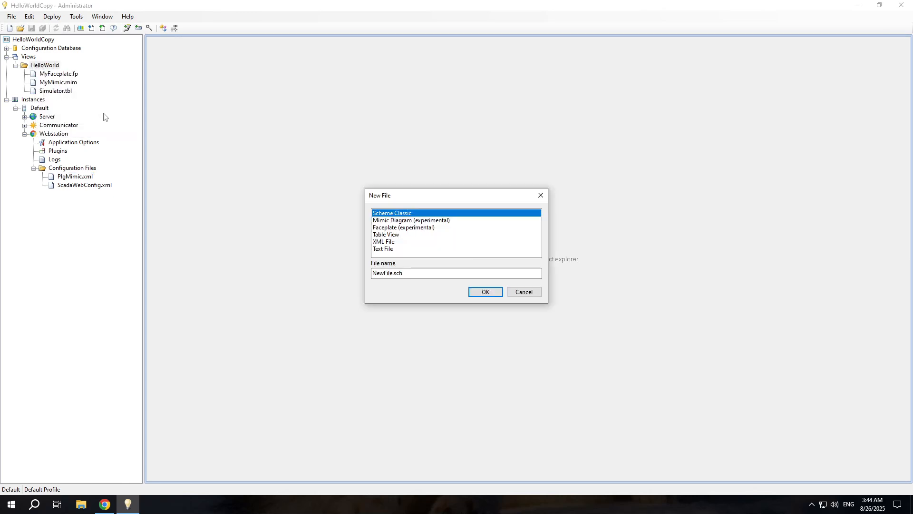
left_click(388, 221)
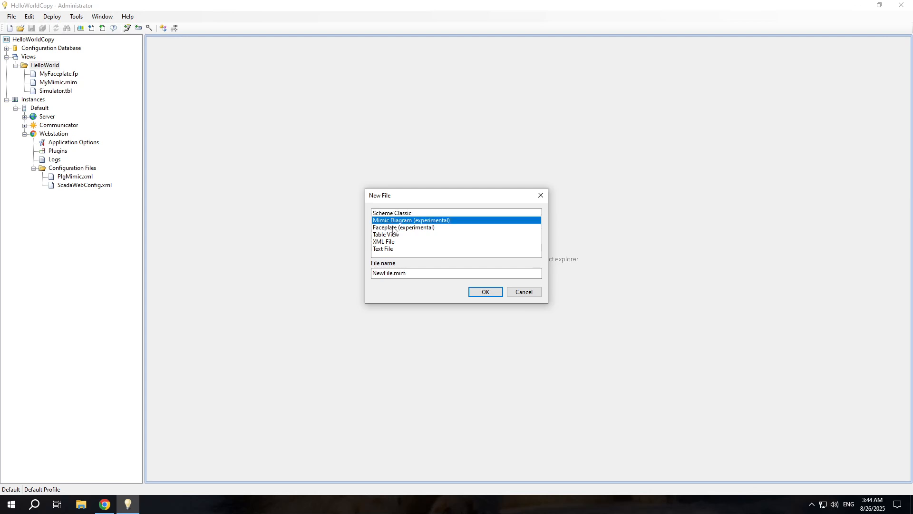
left_click(393, 228)
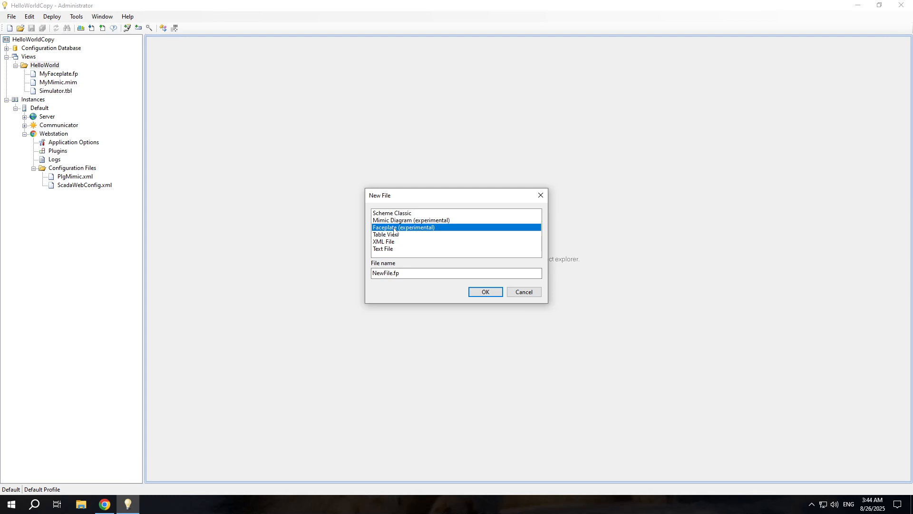
left_click(514, 292)
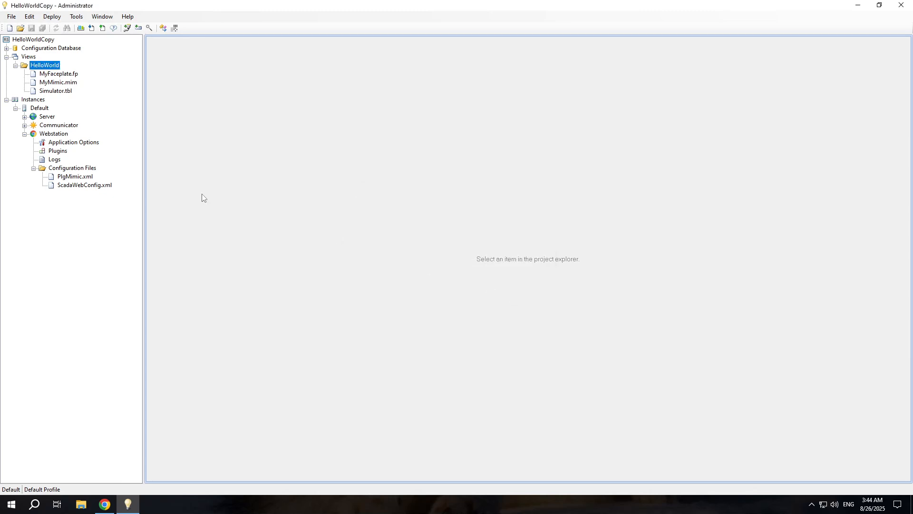
Check the HelloWorld\MyMimic.mim row in the Views primary table and open MyMimic.mim in the browser-based mimic editor
left_click(49, 82)
left_click(49, 74)
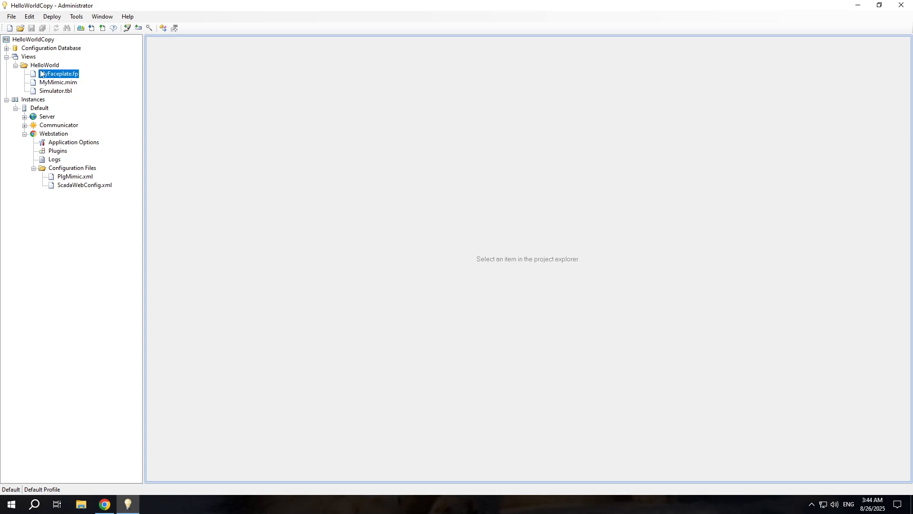
left_click(7, 48)
left_click(16, 66)
left_click(16, 57)
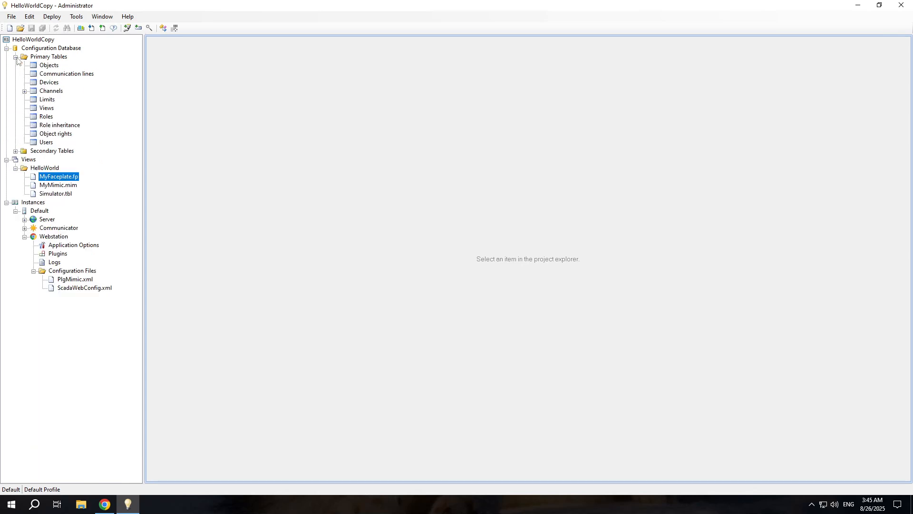
left_click(46, 108)
left_click(206, 99)
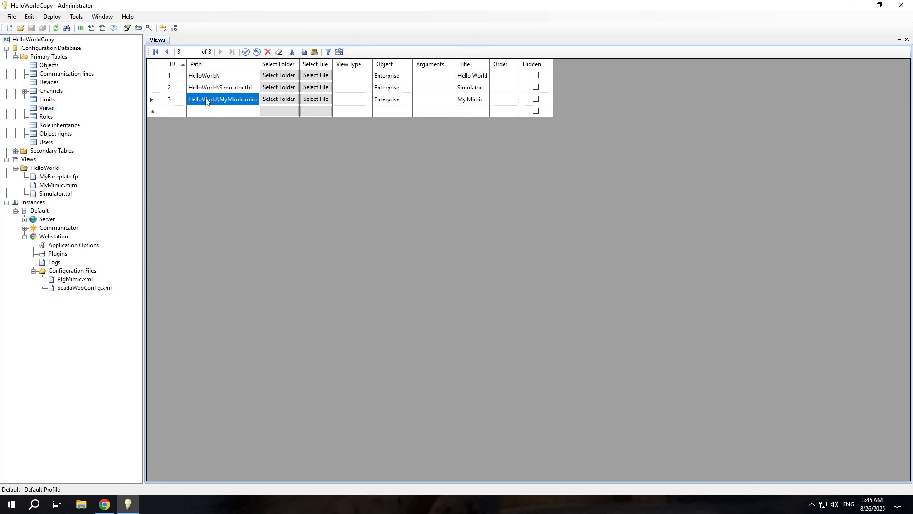
double_click(60, 186)
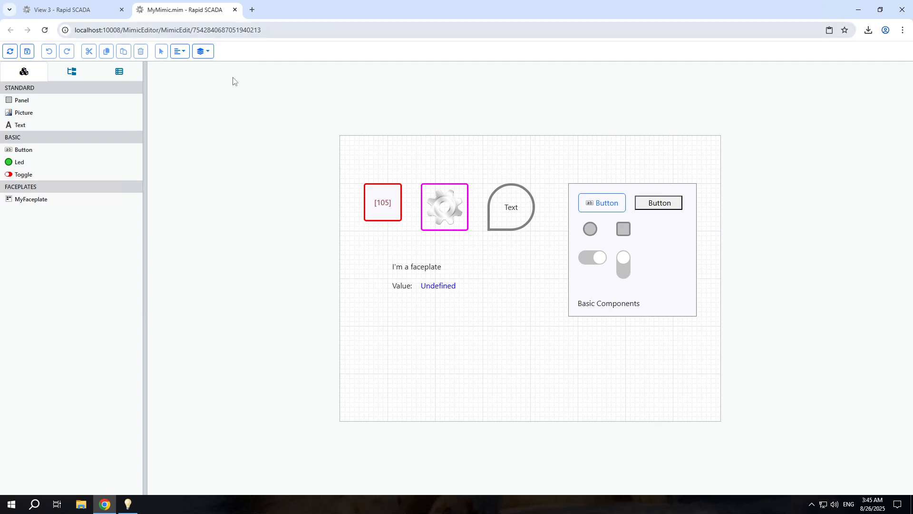
Look through the alignment and arrangement commands available in the mimic editor, then close both lists
left_click(180, 51)
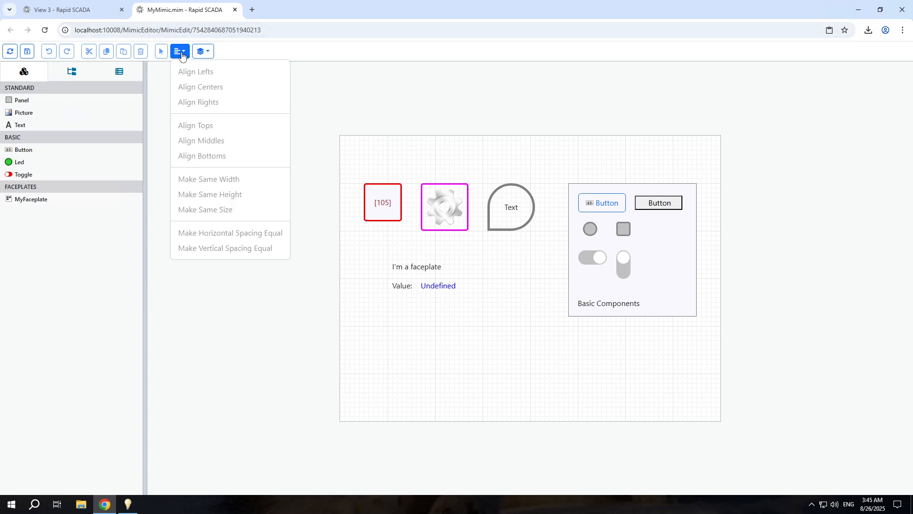
left_click(180, 51)
left_click(203, 51)
left_click(202, 51)
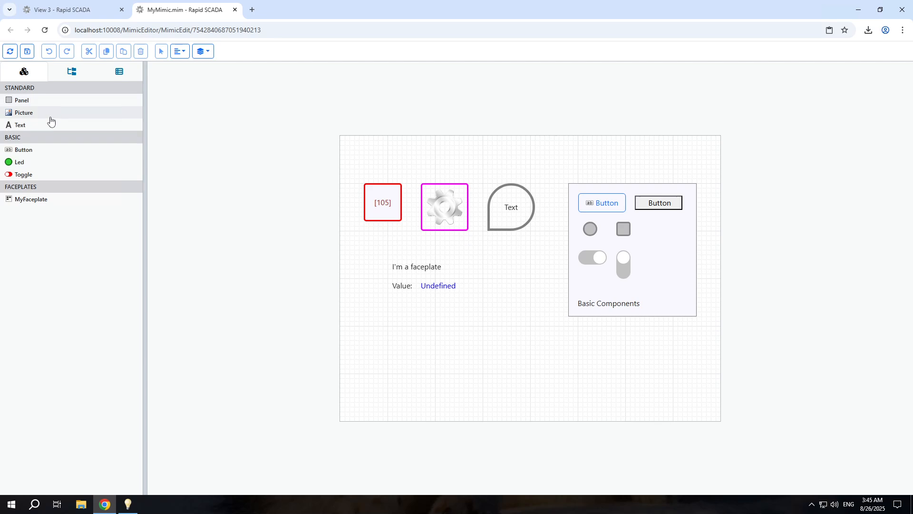
Look at the mimic structure and the mimic properties, then return to the list of available components
left_click(69, 72)
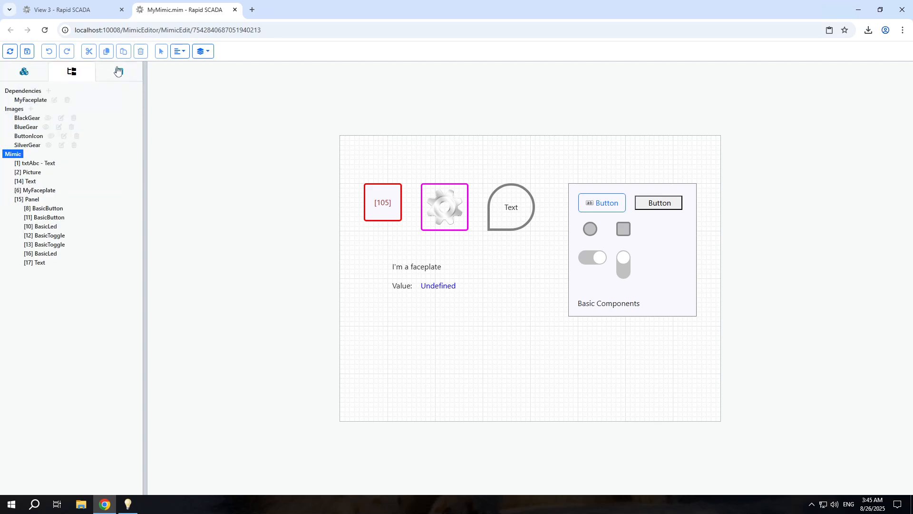
left_click(118, 72)
left_click(23, 72)
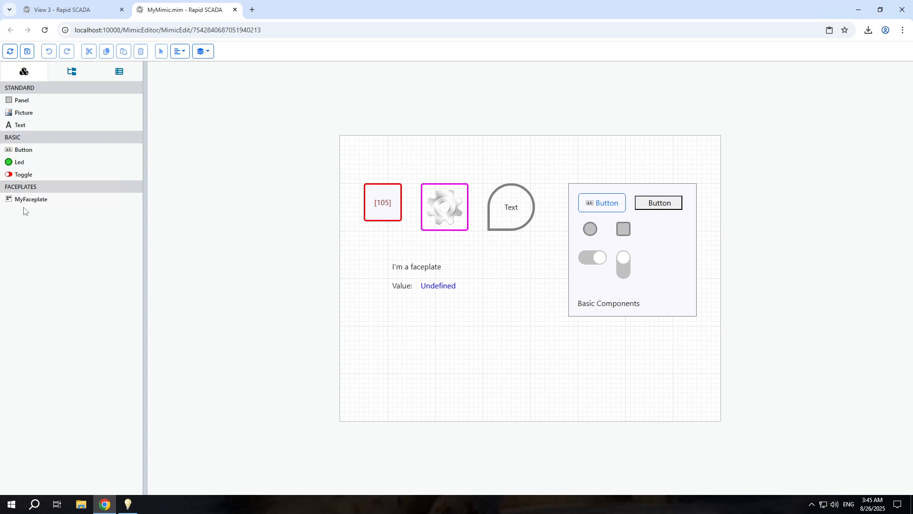
Inspect the type name and path of the MyFaceplate dependency in the mimic structure, cancel, and look over the image entries
left_click(71, 72)
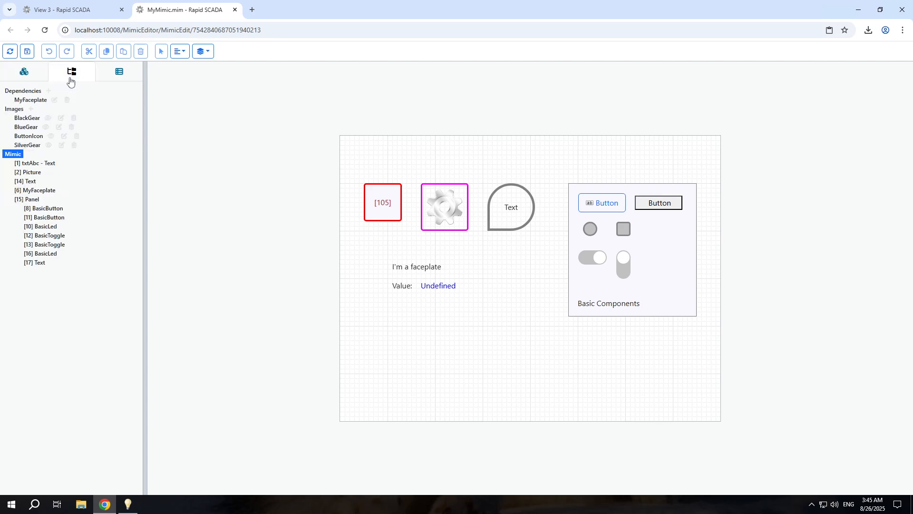
left_click(54, 100)
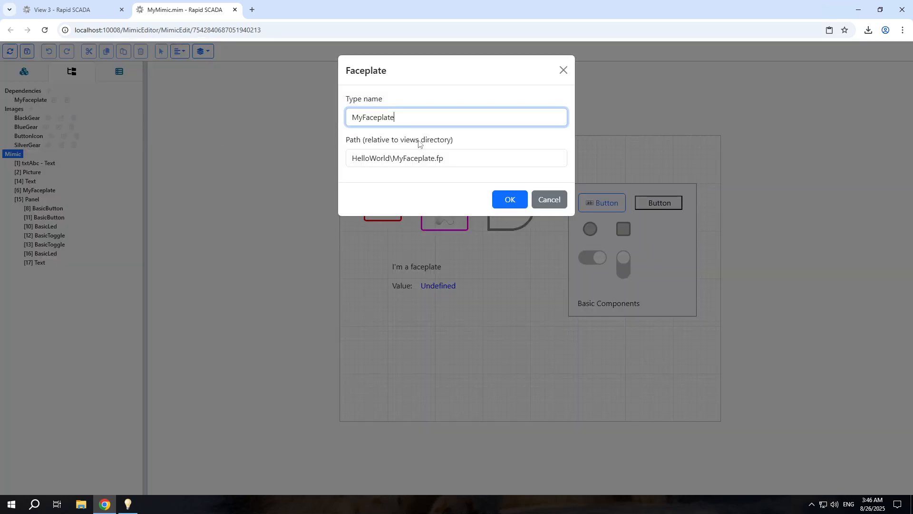
left_click(551, 202)
mouse_move(48, 122)
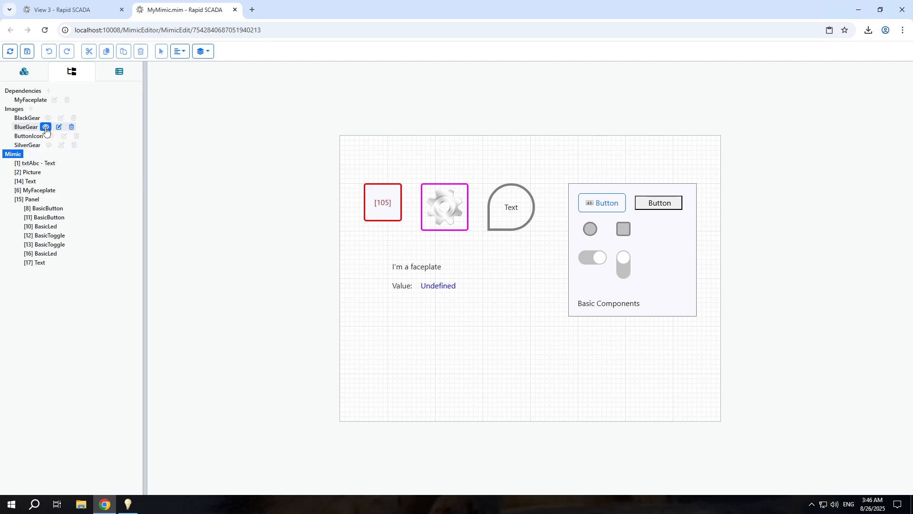
Examine the properties of the txtAbc text component, including its text direction choices and JavaScript, without changing anything
left_click(118, 74)
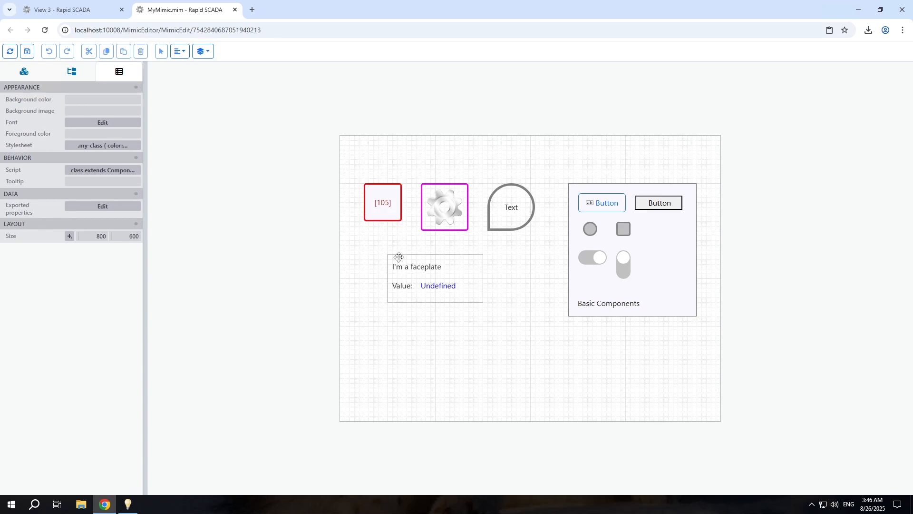
left_click(377, 221)
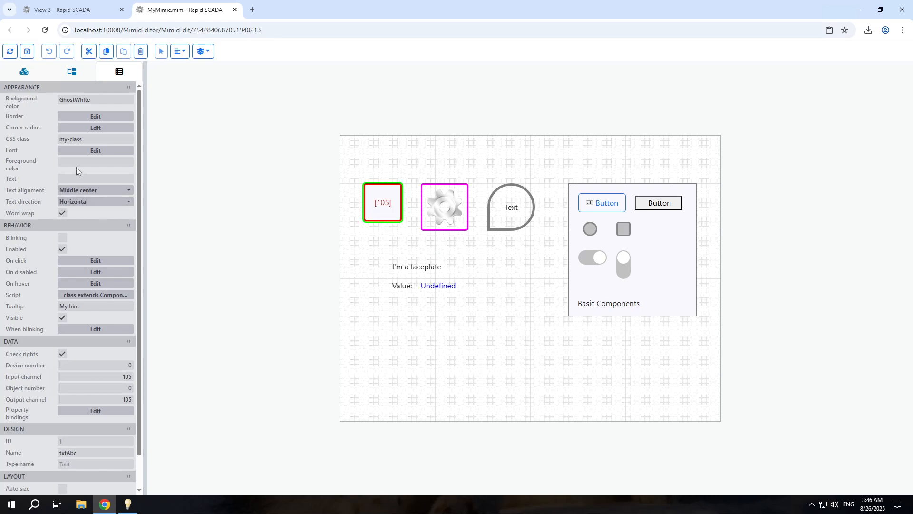
left_click(71, 130)
left_click(65, 135)
left_click(75, 202)
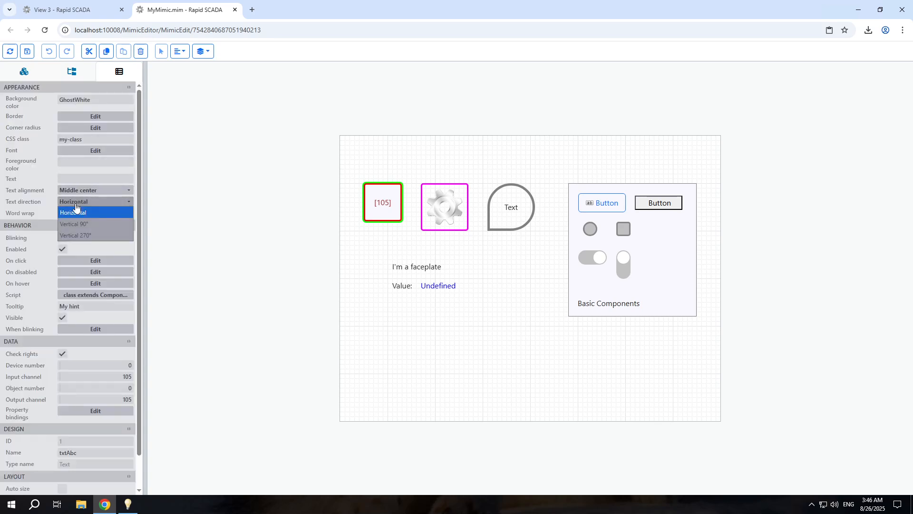
left_click(75, 212)
scroll(72, 285, "down", 1)
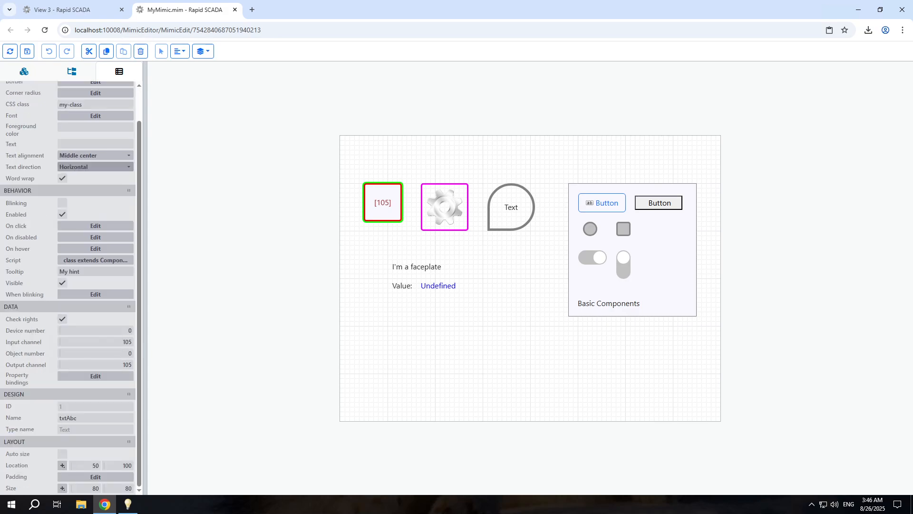
left_click(76, 259)
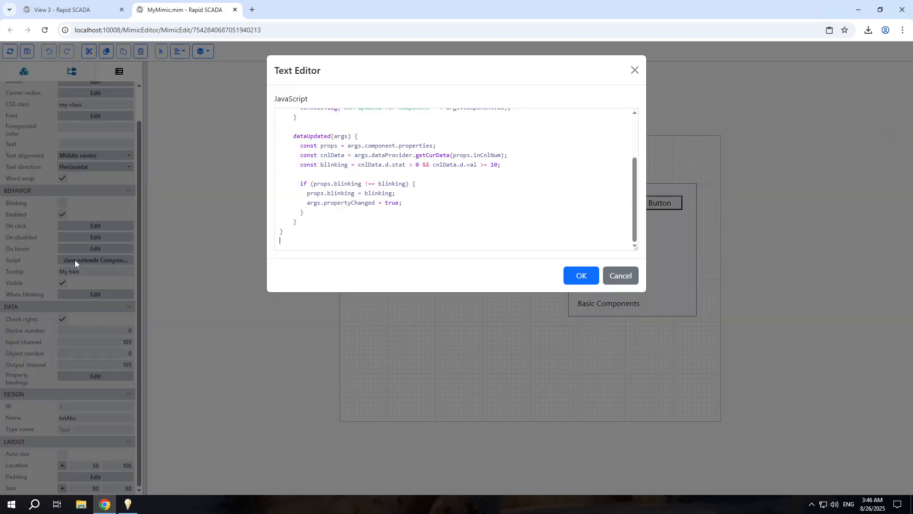
left_click(616, 278)
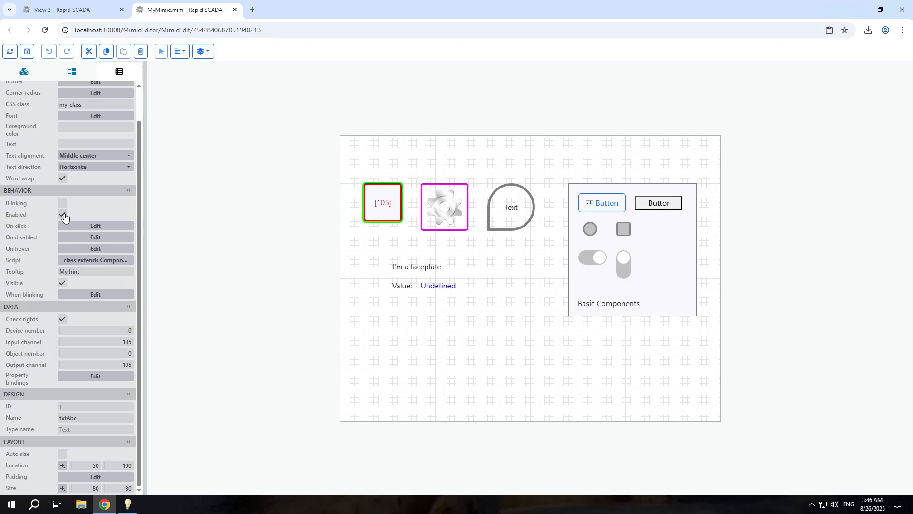
Switch the Visible and Enabled options of the txtAbc component off and back on
left_click(61, 285)
left_click(61, 285)
left_click(66, 214)
left_click(62, 212)
Look at the txtAbc component's On click settings and available action types, keep Send command, and return to its main properties
left_click(80, 226)
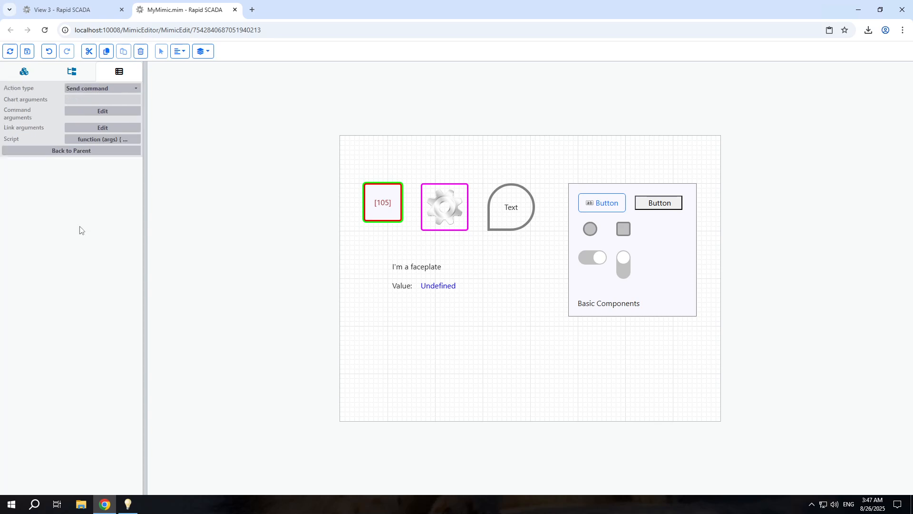
left_click(97, 93)
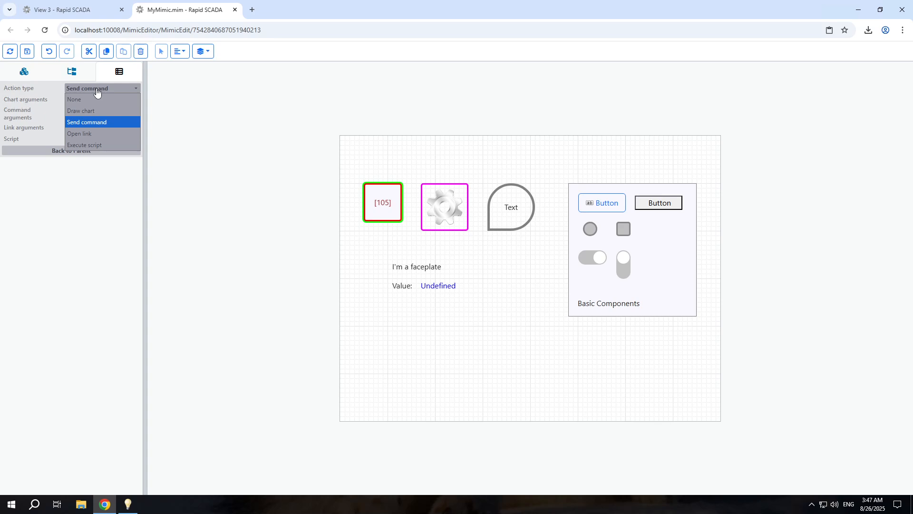
left_click(97, 92)
left_click(80, 150)
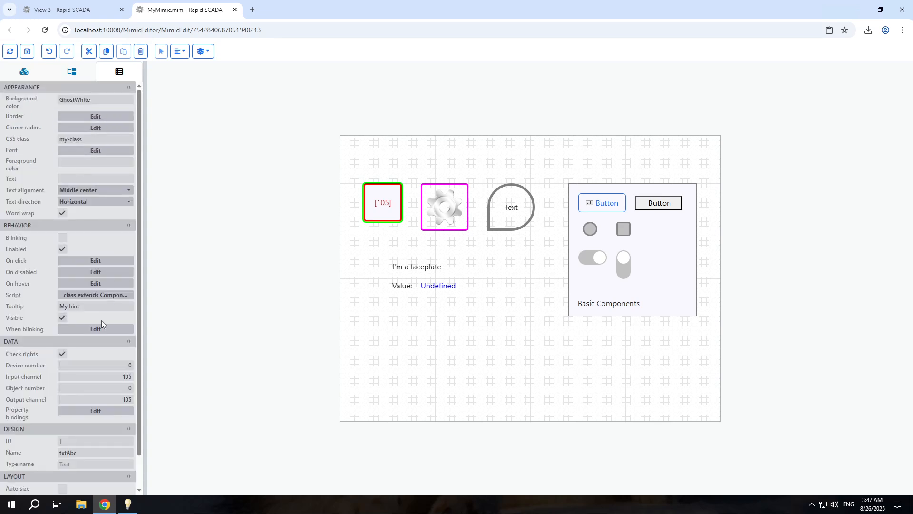
Check the On hover and When blinking color settings of the txtAbc component, then return to its main properties
left_click(91, 283)
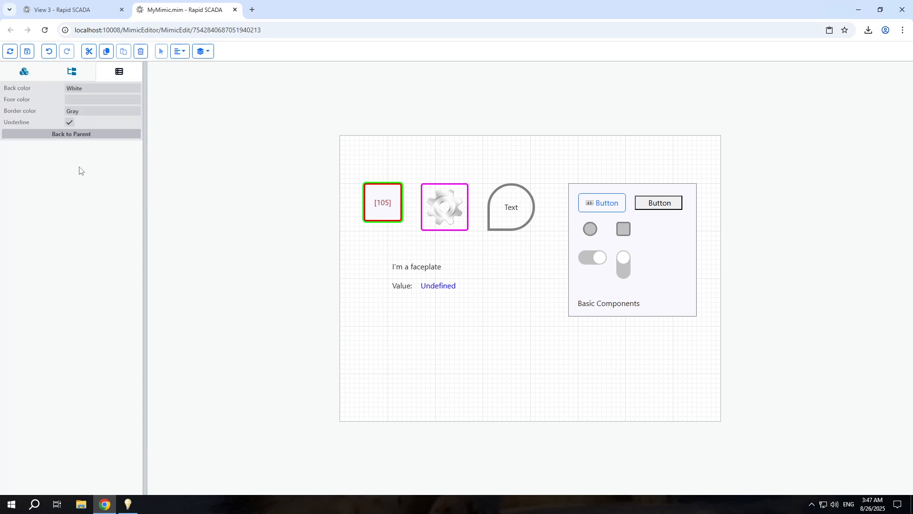
left_click(83, 138)
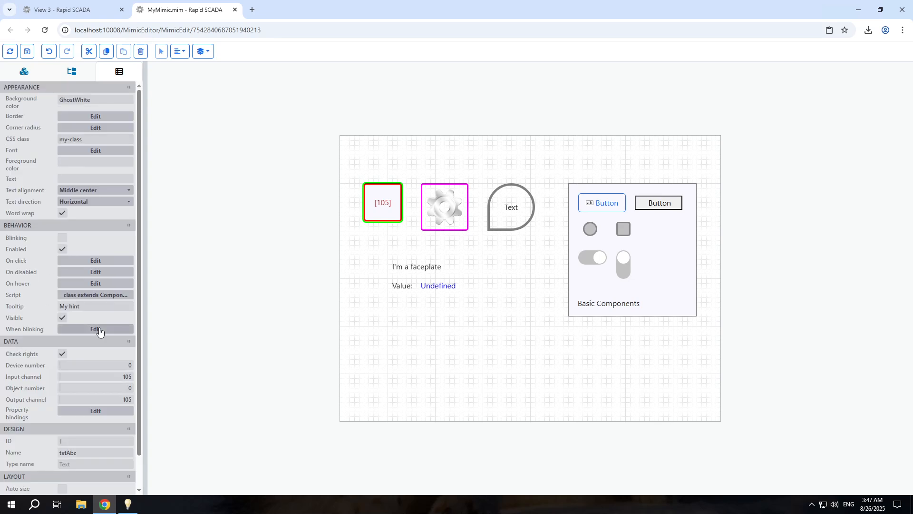
left_click(83, 335)
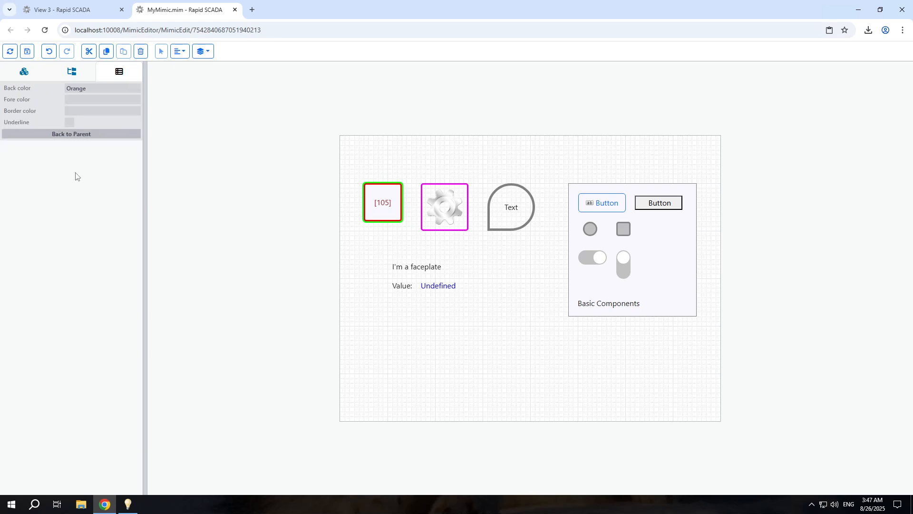
left_click(65, 138)
Check the property bindings and padding of the txtAbc component, then return to its main properties
scroll(22, 427, "down", 1)
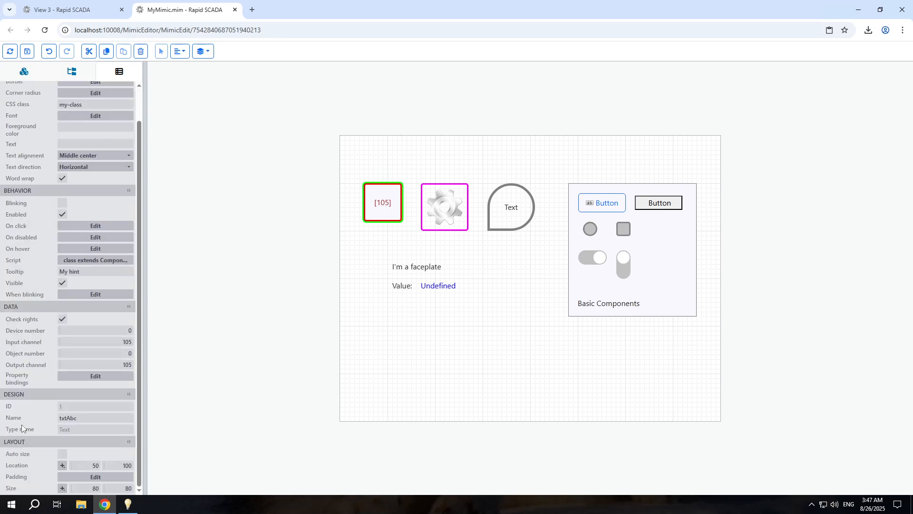
left_click(85, 379)
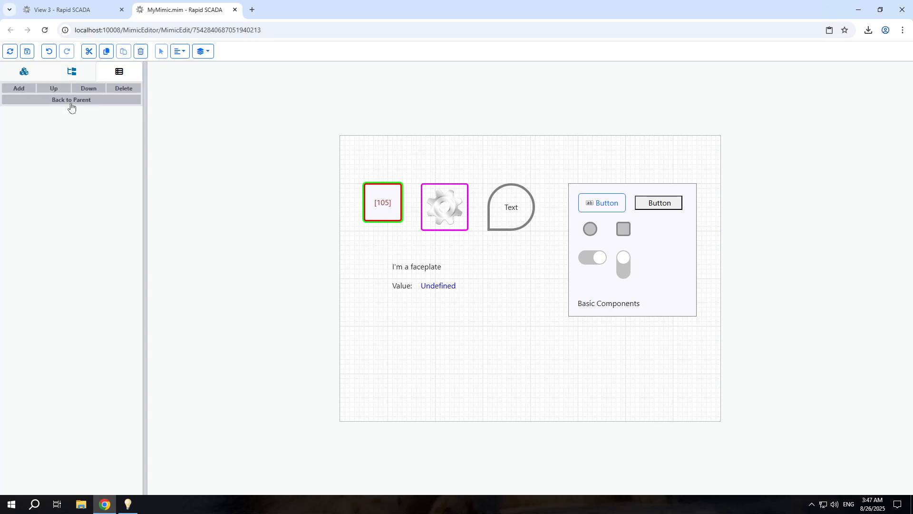
left_click(72, 106)
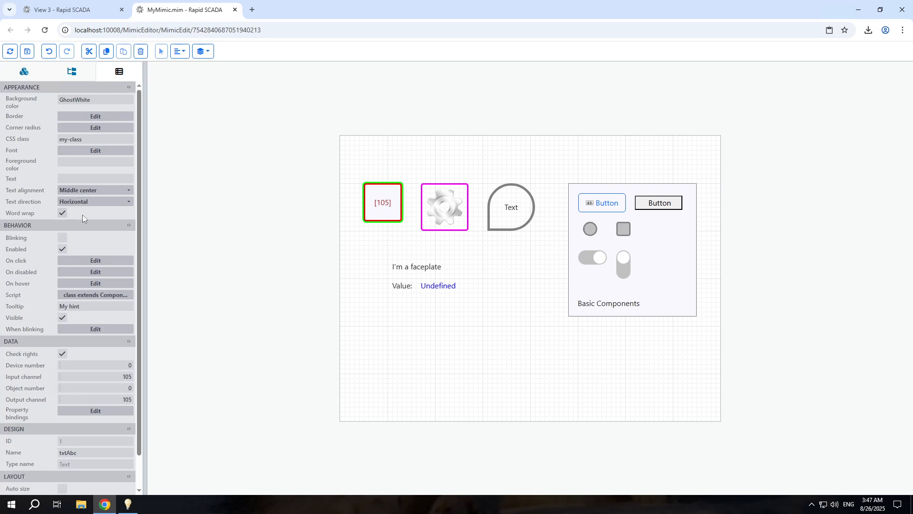
scroll(94, 352, "down", 1)
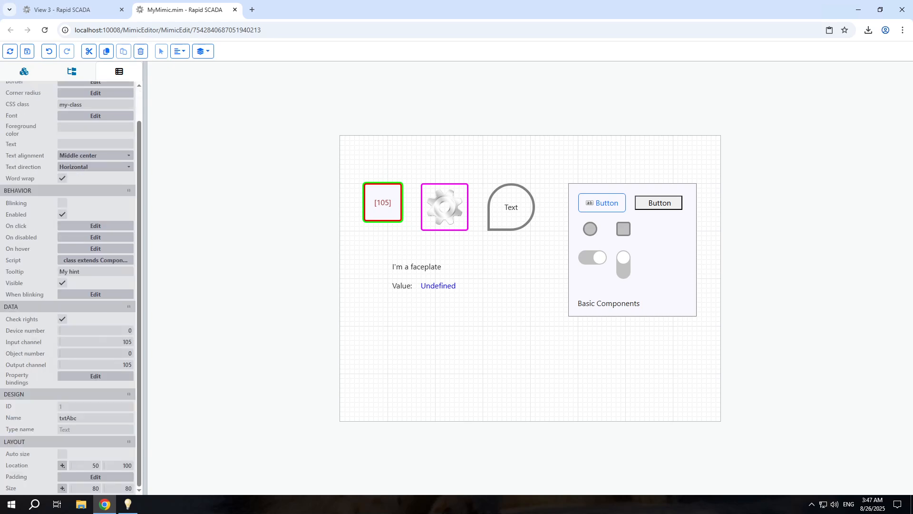
left_click(97, 477)
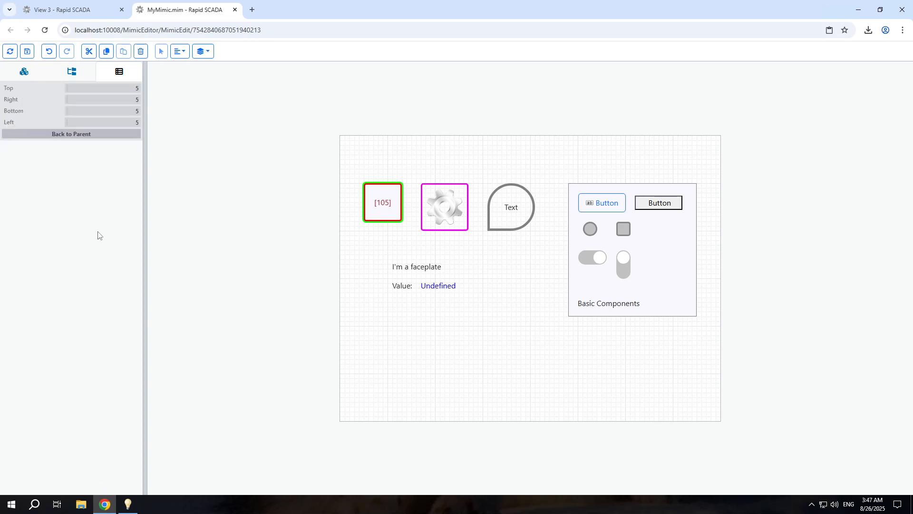
left_click(92, 136)
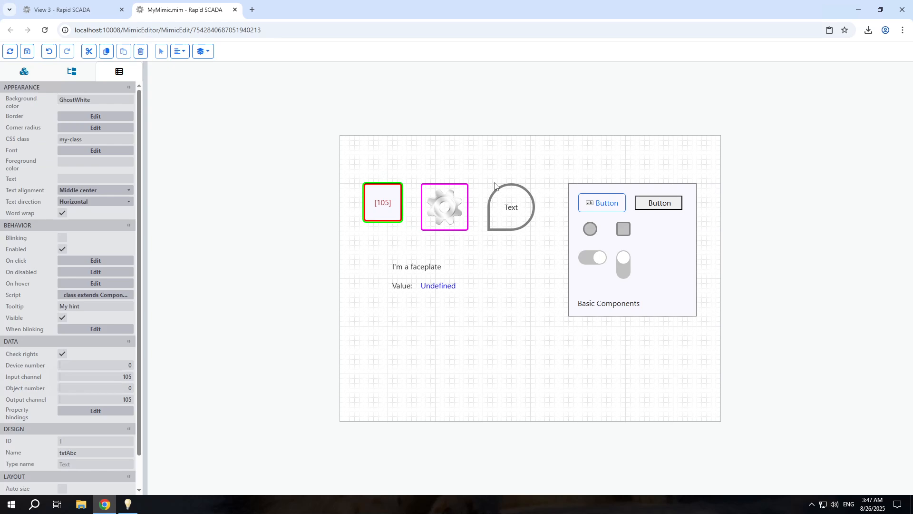
Select the SilverGear picture component and examine its appearance, behavior, data and layout properties
left_click(455, 190)
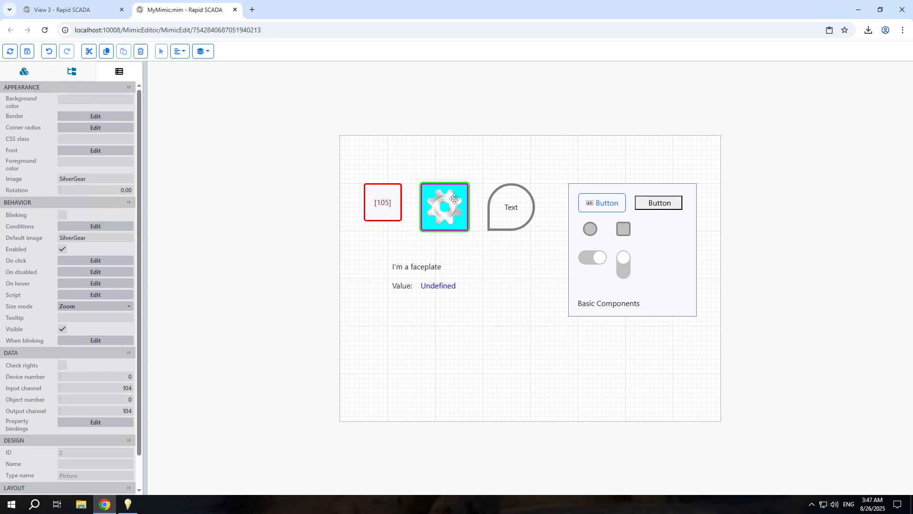
scroll(47, 335, "down", 1)
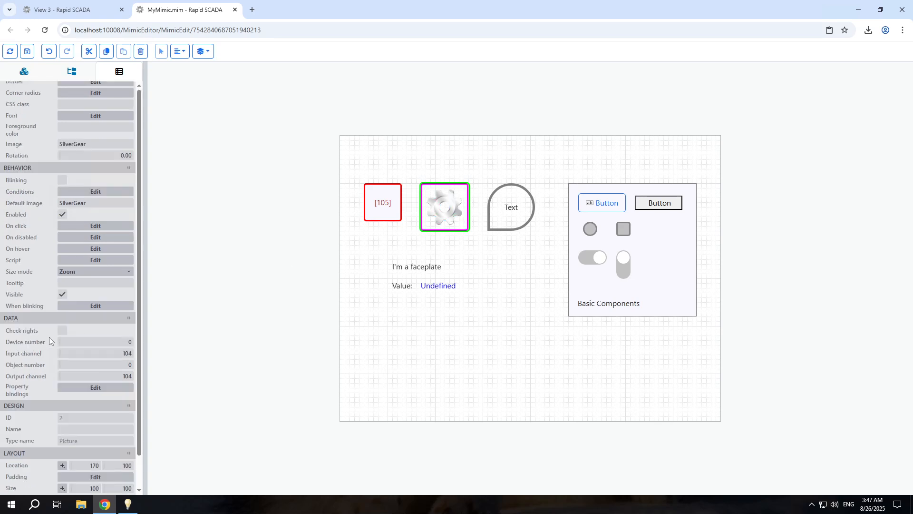
scroll(50, 341, "up", 1)
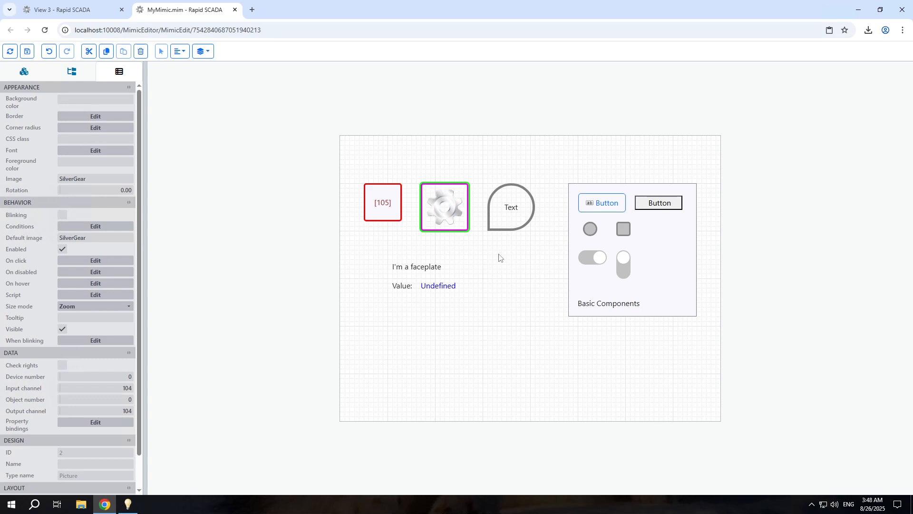
Inspect the corner radius values of the rounded Text component, then return to its main properties
left_click(512, 223)
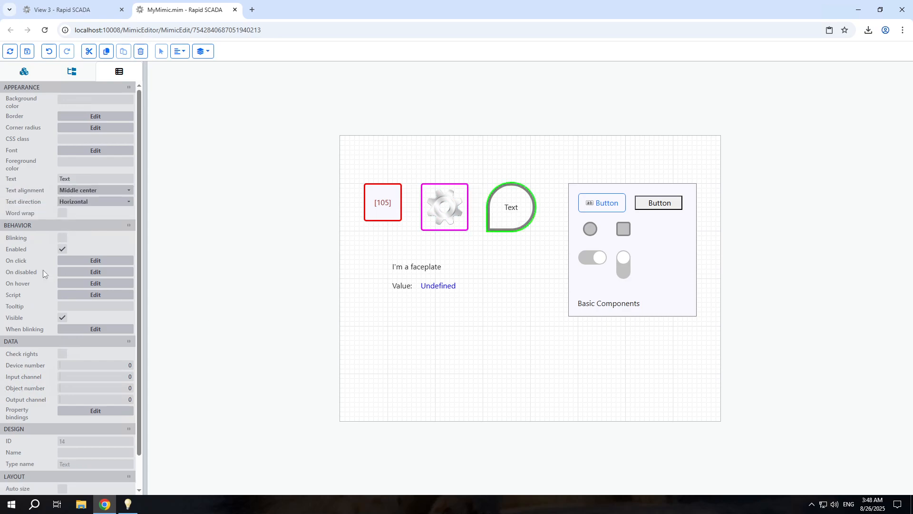
left_click(95, 127)
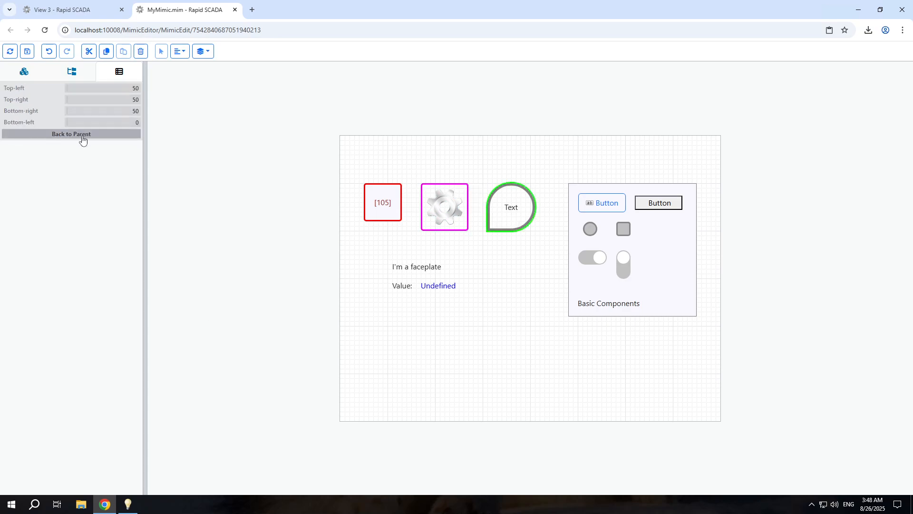
left_click(89, 134)
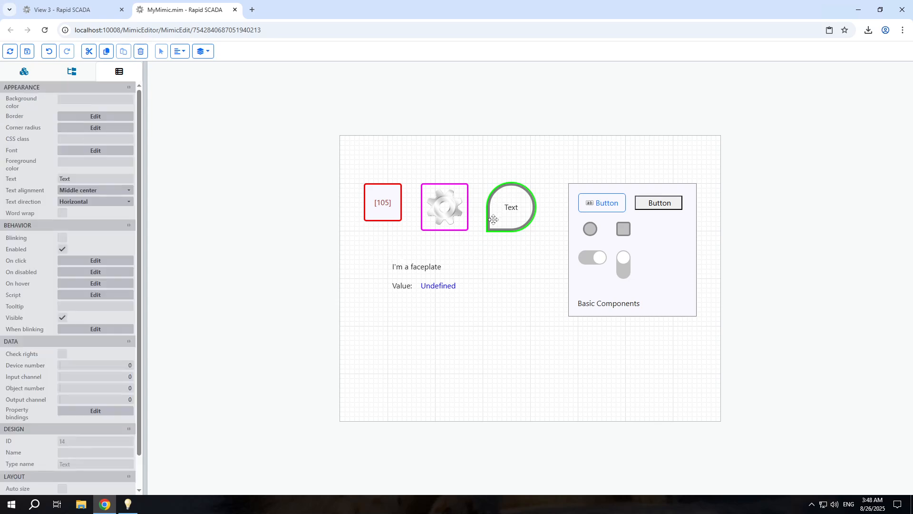
Select the MyFaceplate component, examine its faceColor, faceValue and faceValue property binding, then return to its main properties
left_click(468, 274)
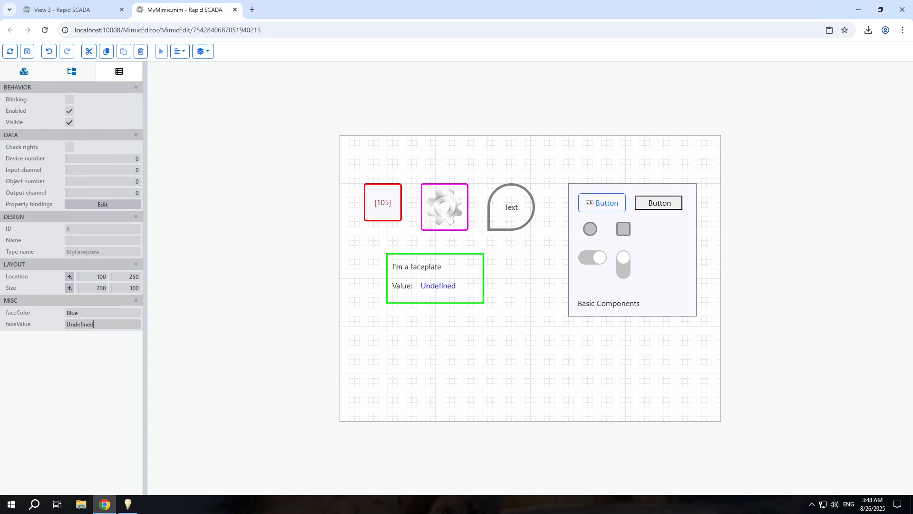
left_click(89, 312)
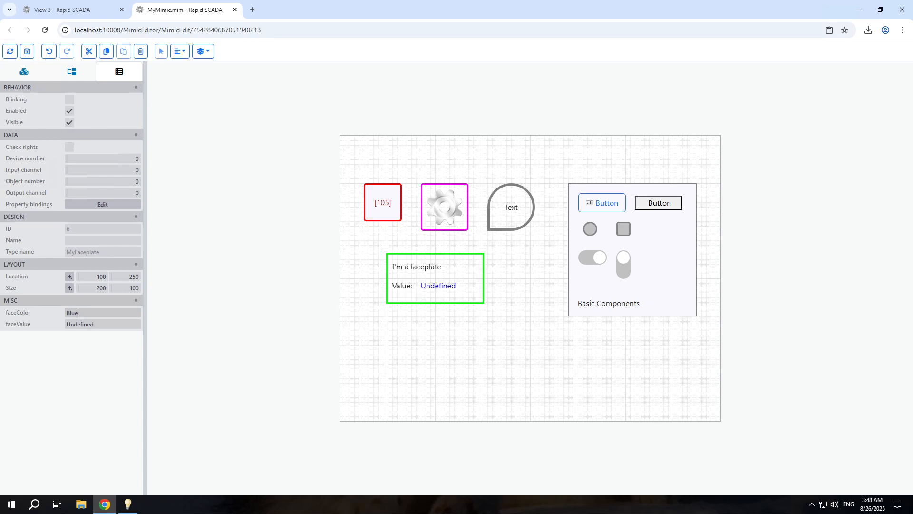
left_click(99, 204)
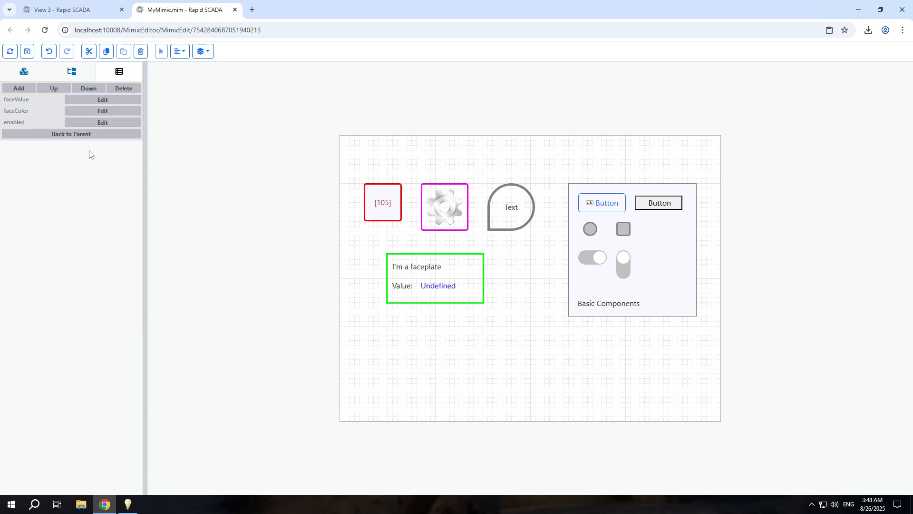
left_click(80, 101)
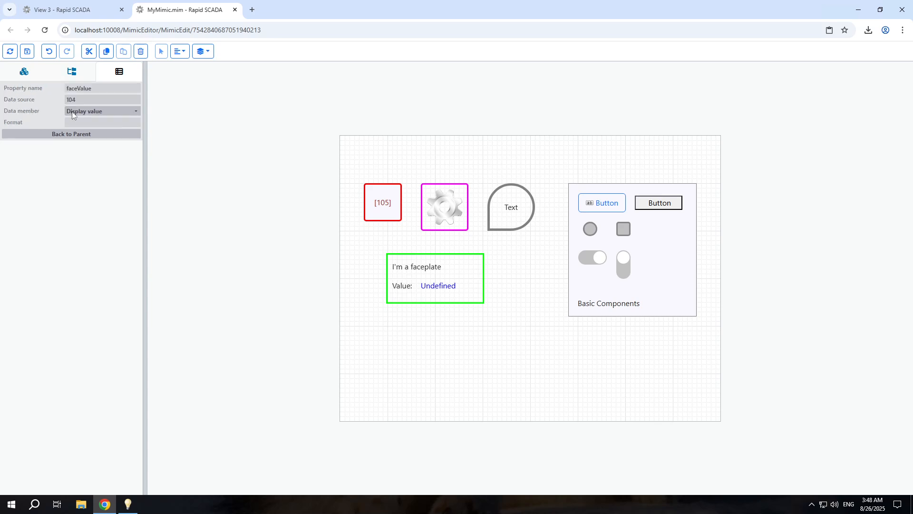
left_click(58, 138)
left_click(58, 138)
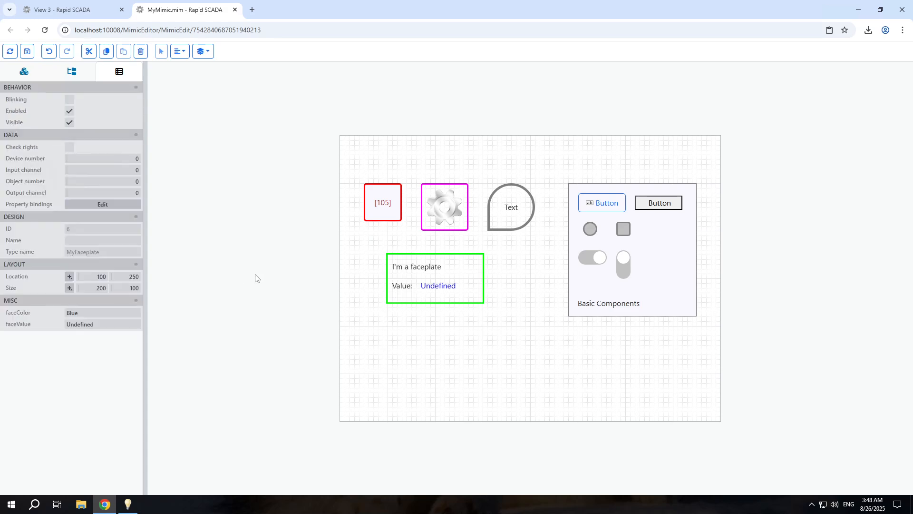
Select the Basic Components panel, glance at the list of available component types, and return to the panel's properties
left_click(668, 267)
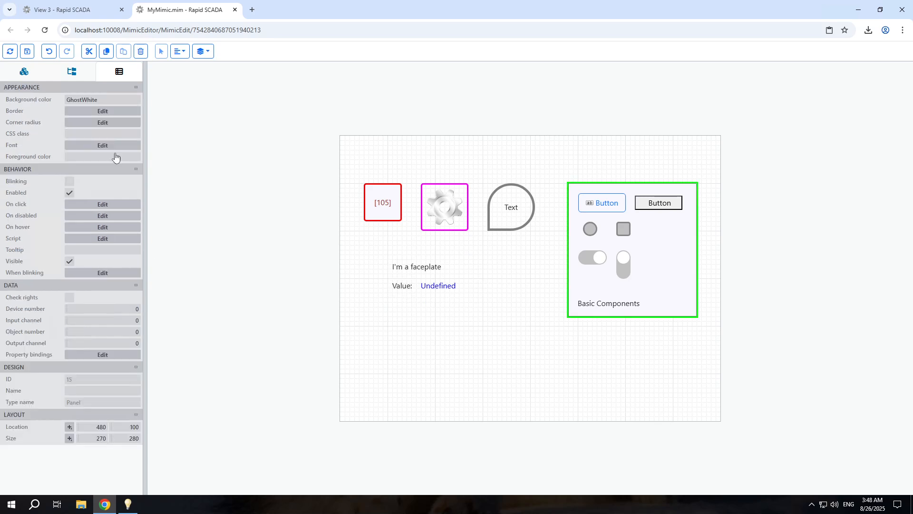
left_click(29, 79)
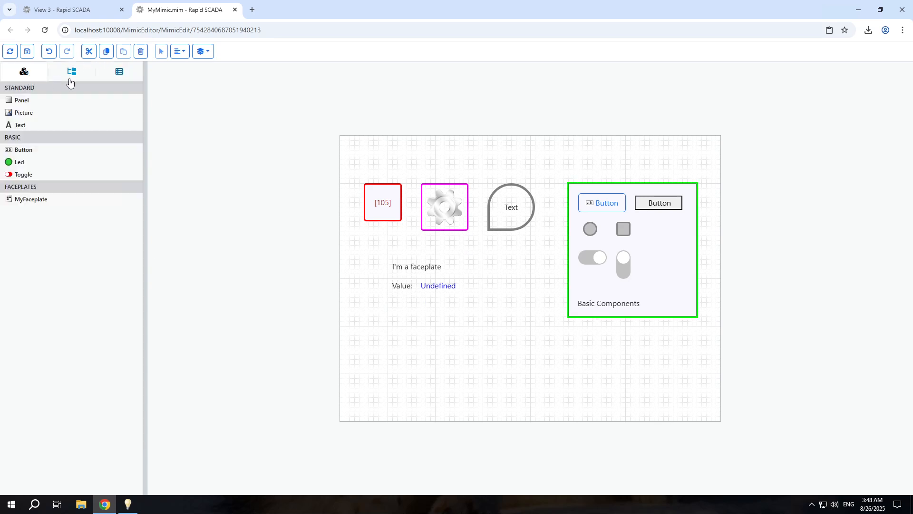
left_click(118, 72)
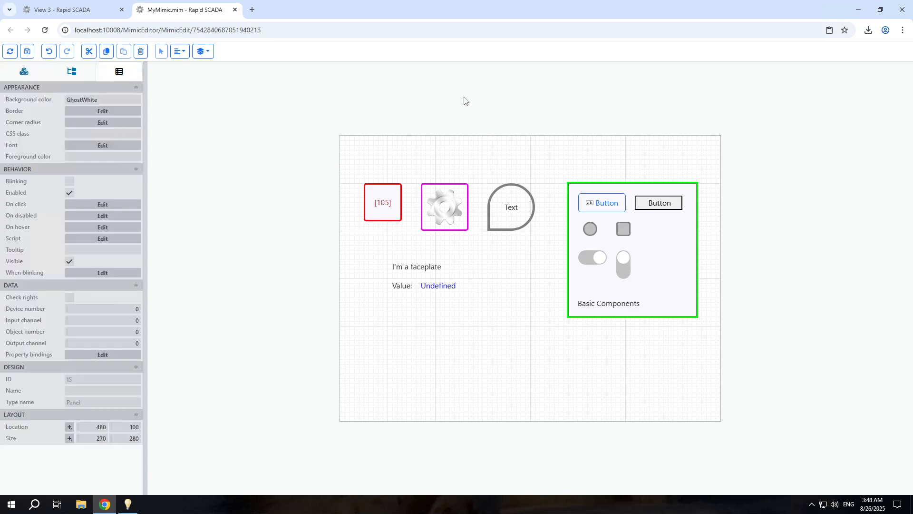
Compare the properties of the two buttons in the Basic Components panel, highlighting the CSS class of the button with the icon
left_click(599, 196)
left_click(653, 205)
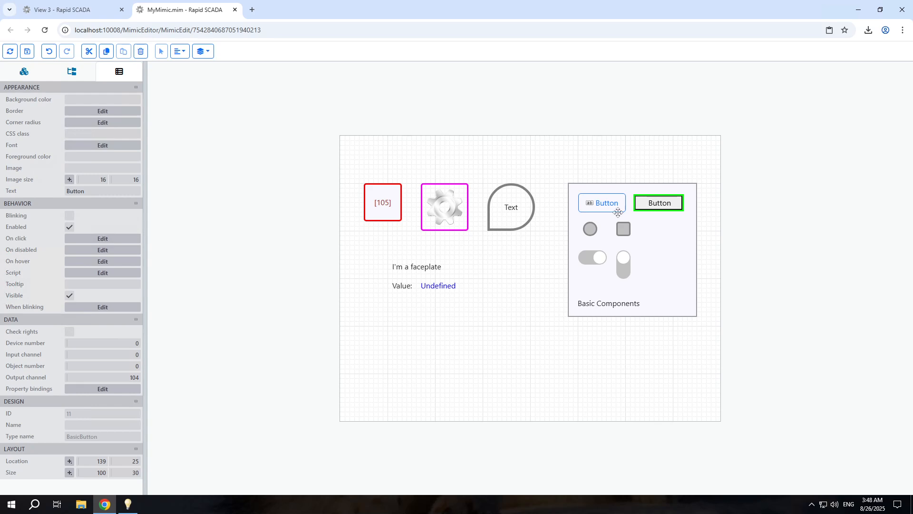
left_click(603, 204)
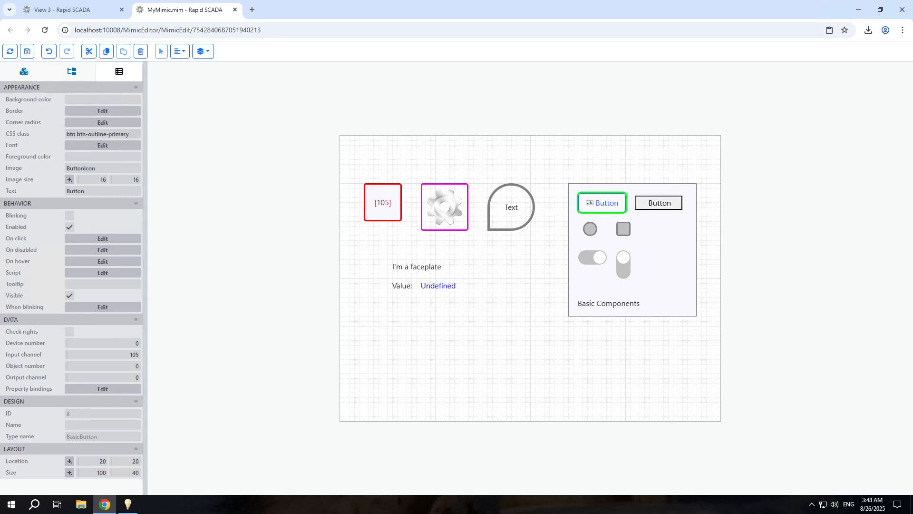
left_click_drag(66, 134, 135, 134)
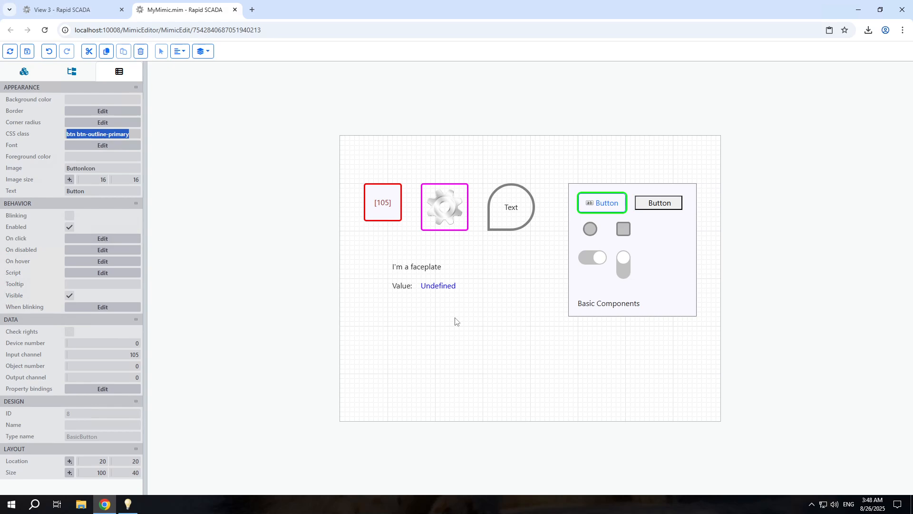
left_click(671, 206)
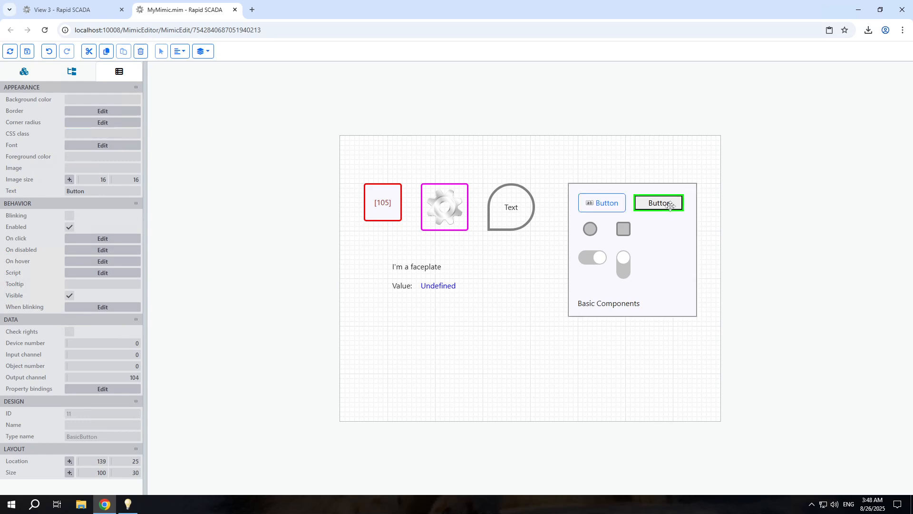
Inspect the properties of the round and square LEDs and of the horizontal and vertical toggles
left_click(590, 230)
left_click(623, 231)
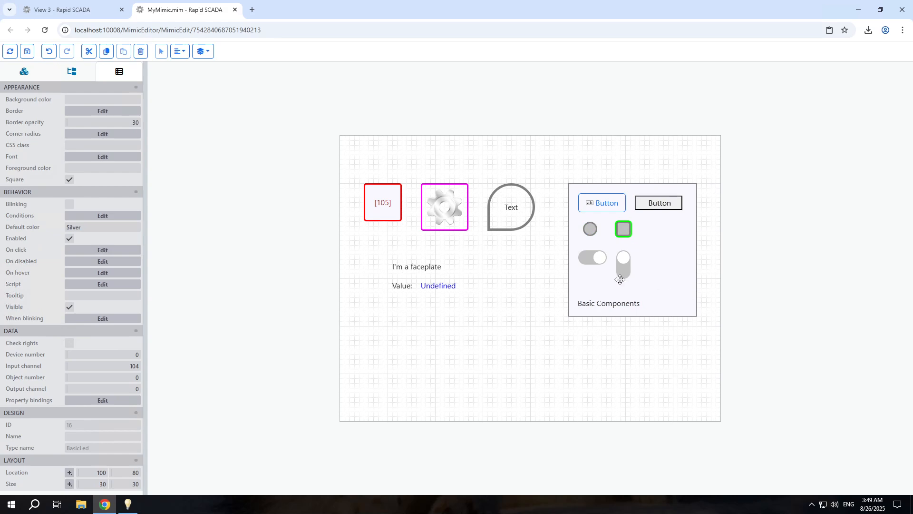
left_click(592, 258)
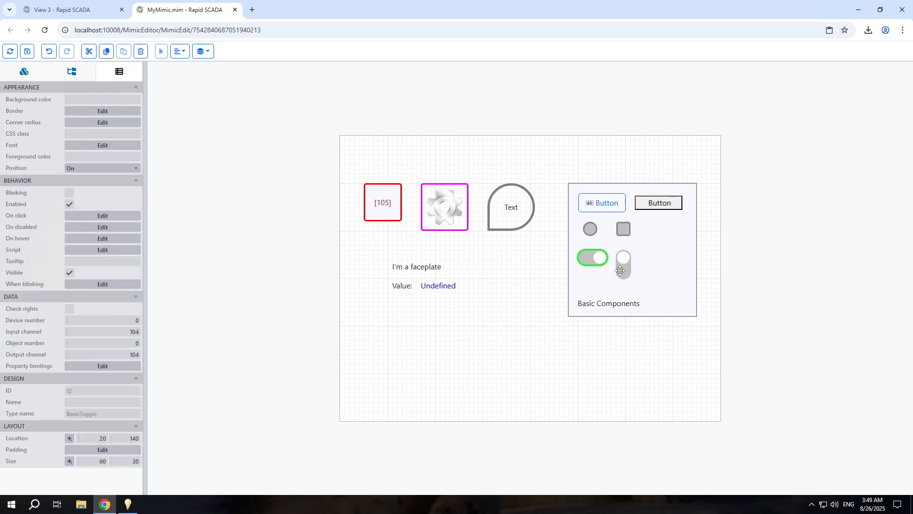
left_click(619, 270)
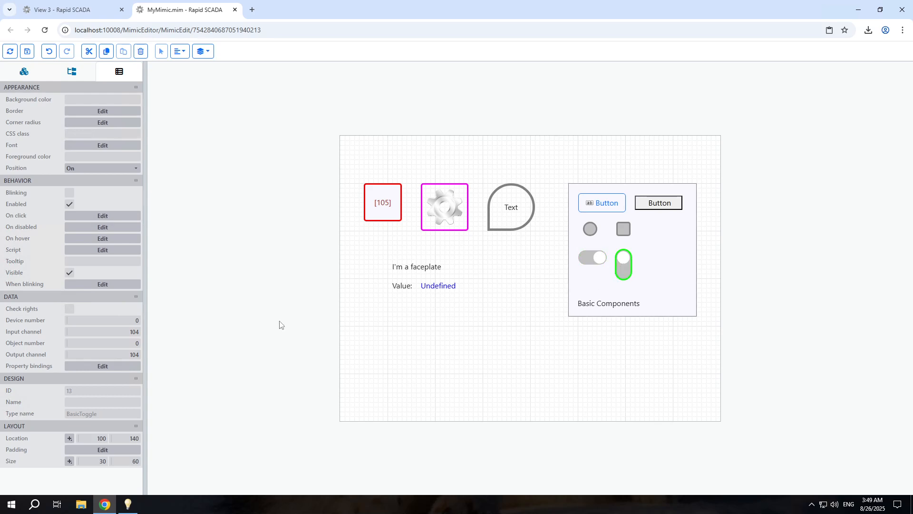
Move the Basic Components panel with its contents to location 440, 180, then undo the move
left_click(657, 284)
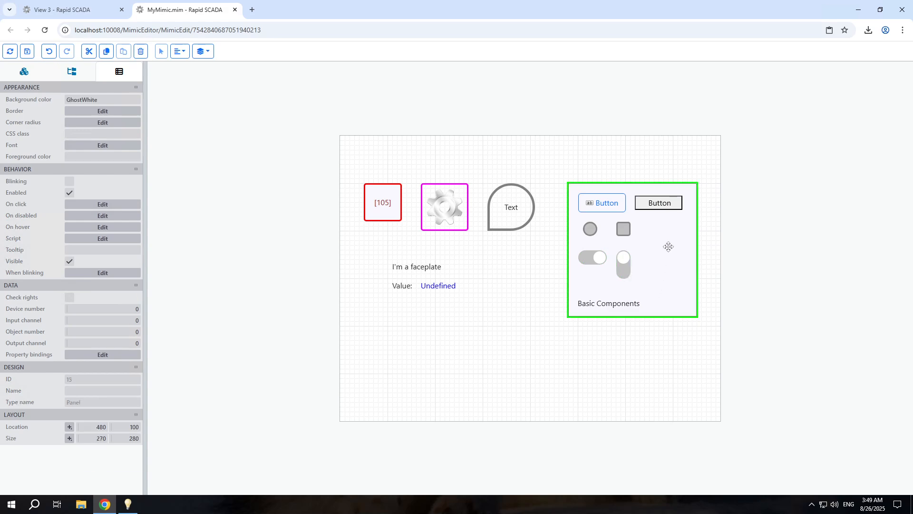
left_click_drag(668, 246, 651, 283)
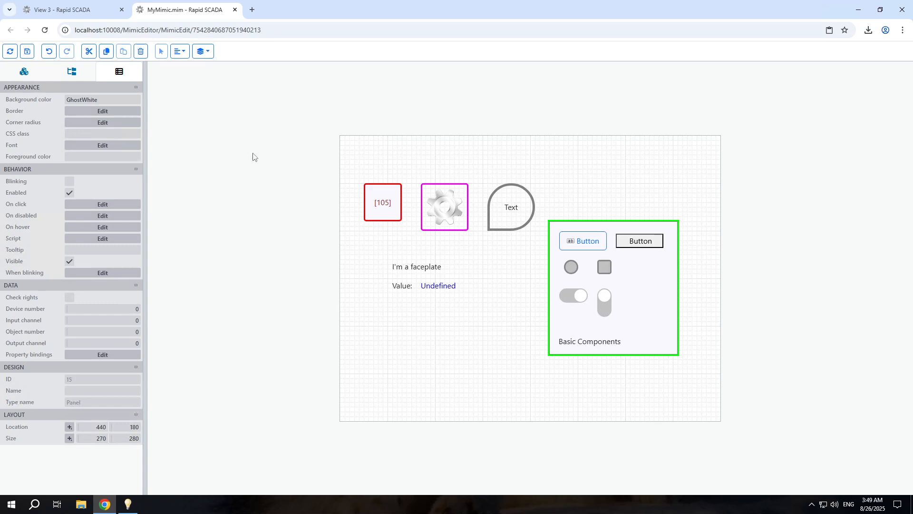
left_click(50, 52)
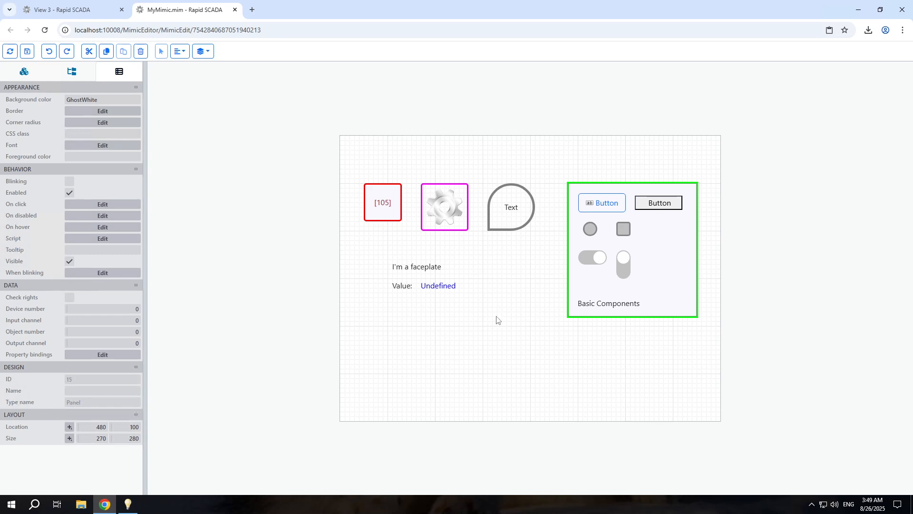
Switch to the Administrator application, open MyFaceplate.fp from the project in the web editor, and show the faceplate's properties
left_click(128, 504)
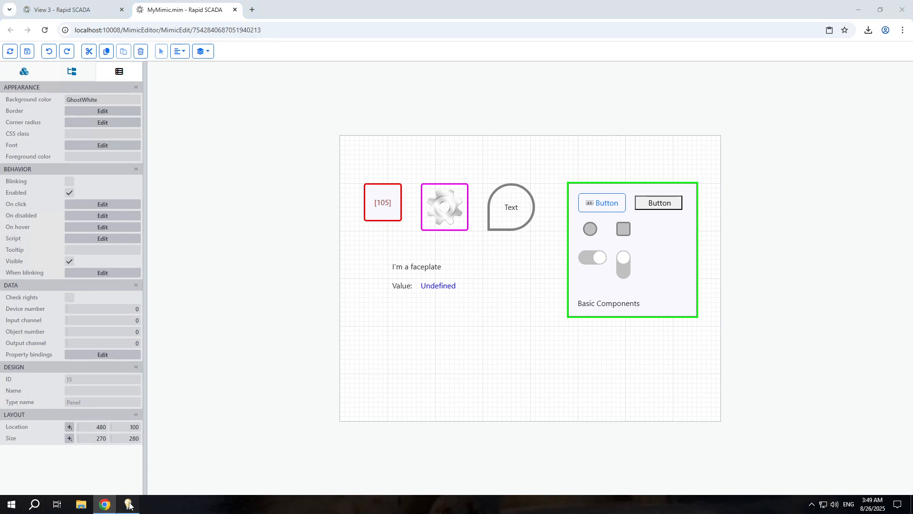
double_click(59, 177)
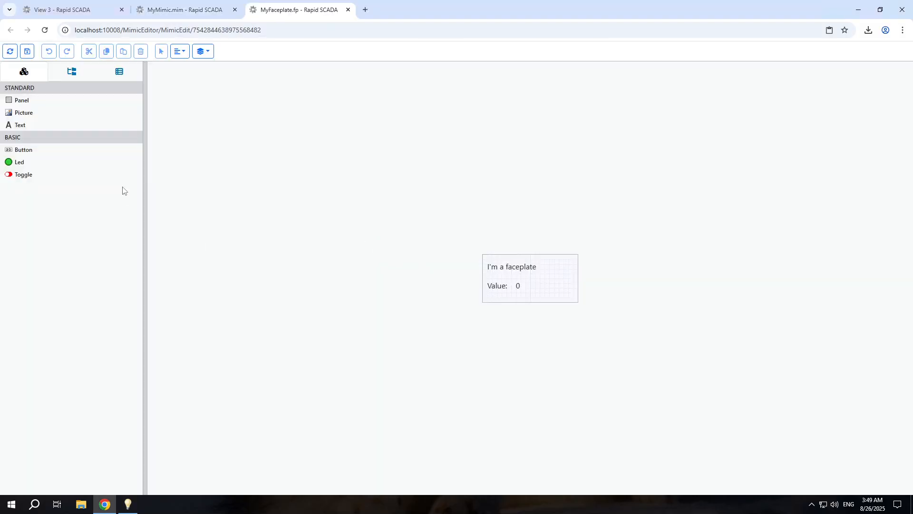
left_click(119, 75)
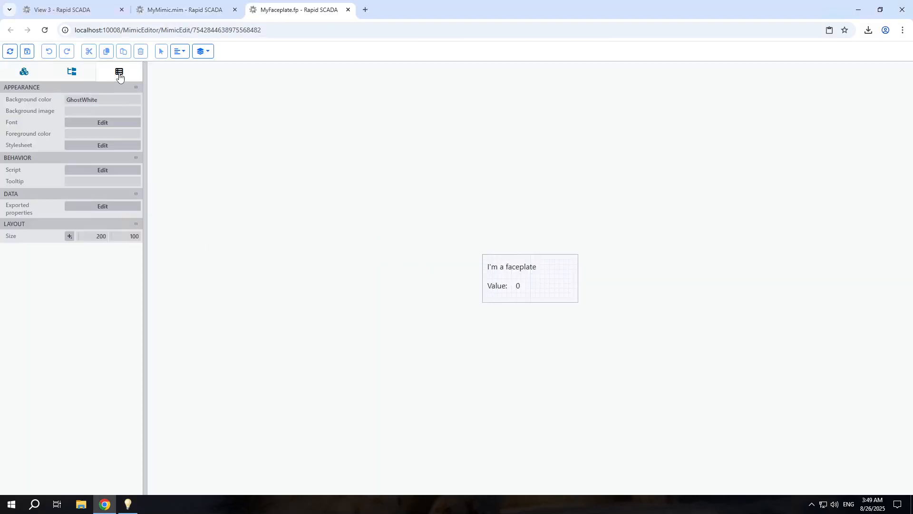
Examine the text components inside the faceplate and the faceplate's exported properties, then return to its main properties
left_click(519, 267)
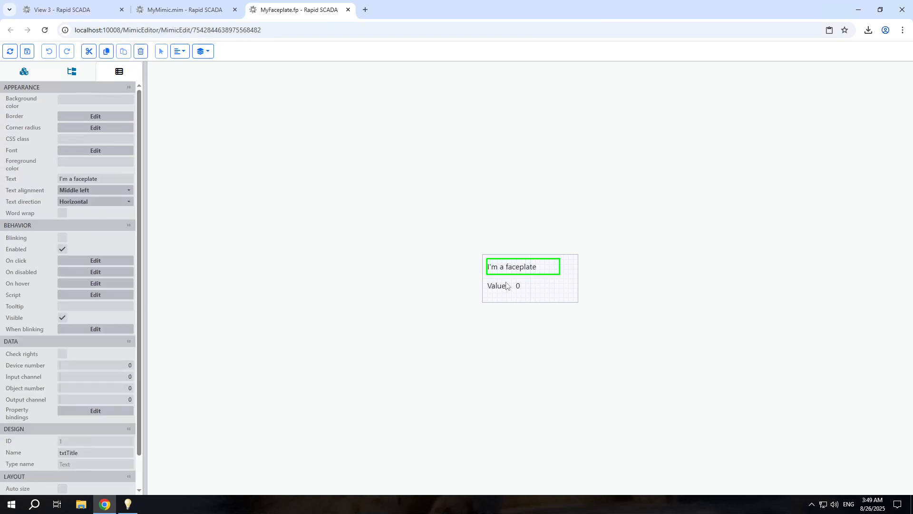
left_click(505, 287)
left_click(519, 289)
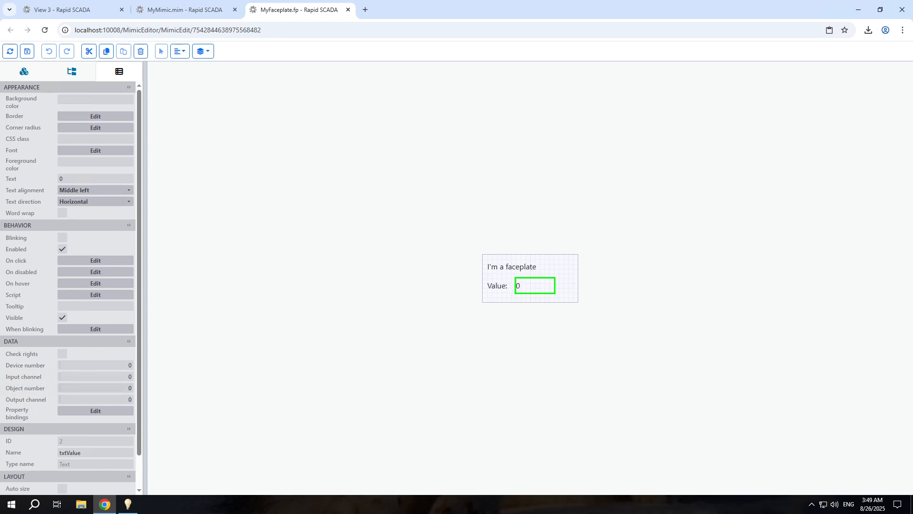
left_click(573, 272)
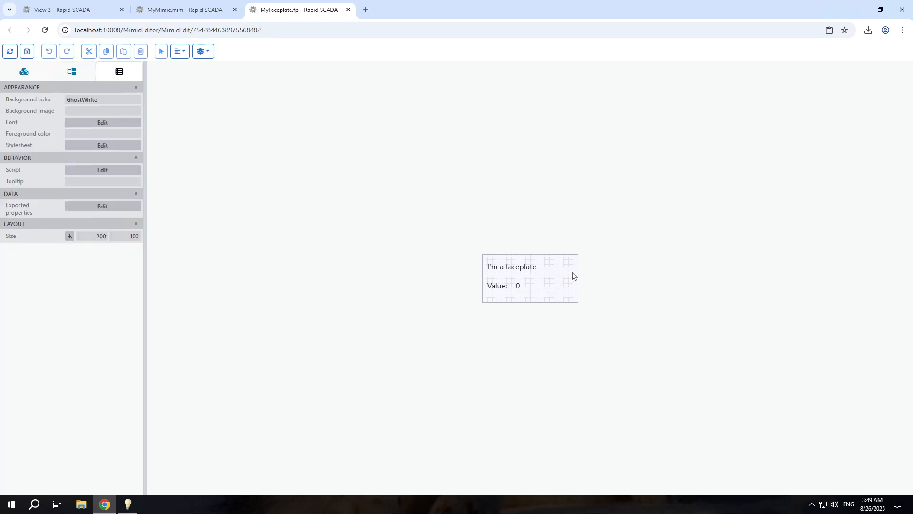
left_click(93, 206)
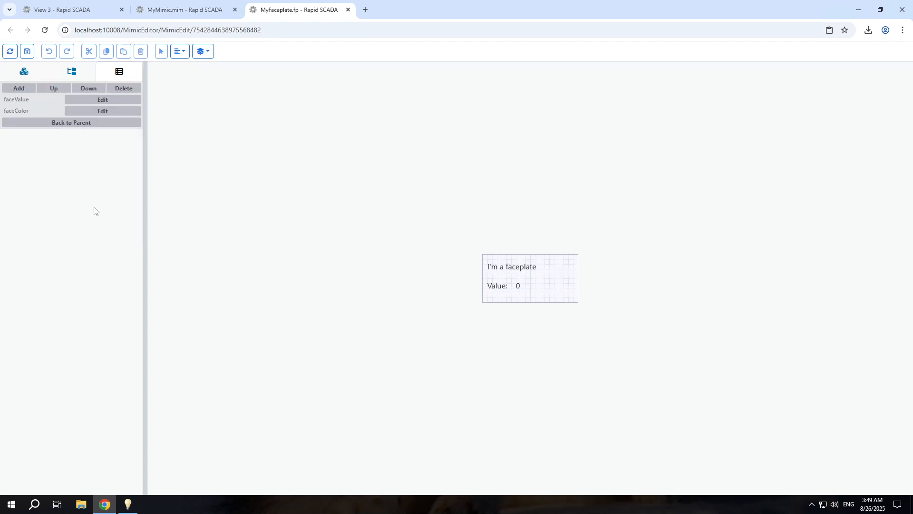
left_click(75, 123)
Close the MyFaceplate.fp and MyMimic.mim editors, leaving the mimic without saving changes
left_click(348, 10)
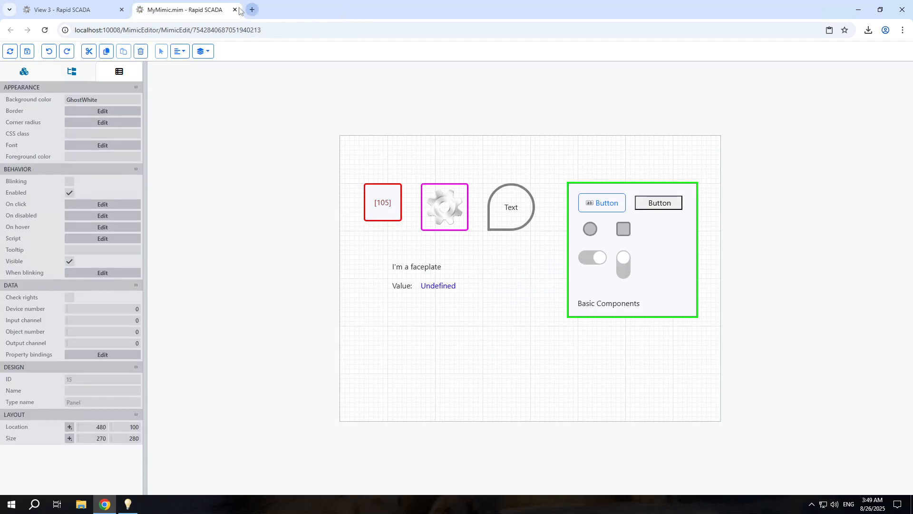
left_click(235, 9)
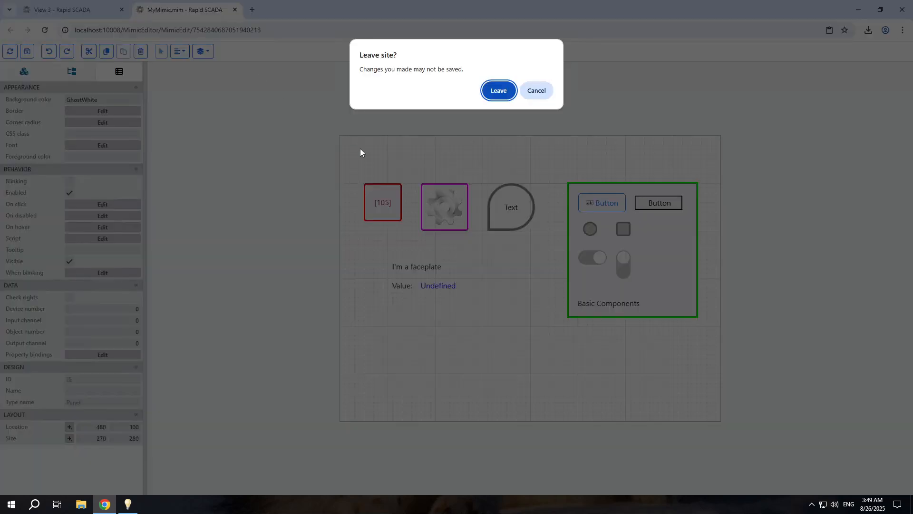
left_click(495, 94)
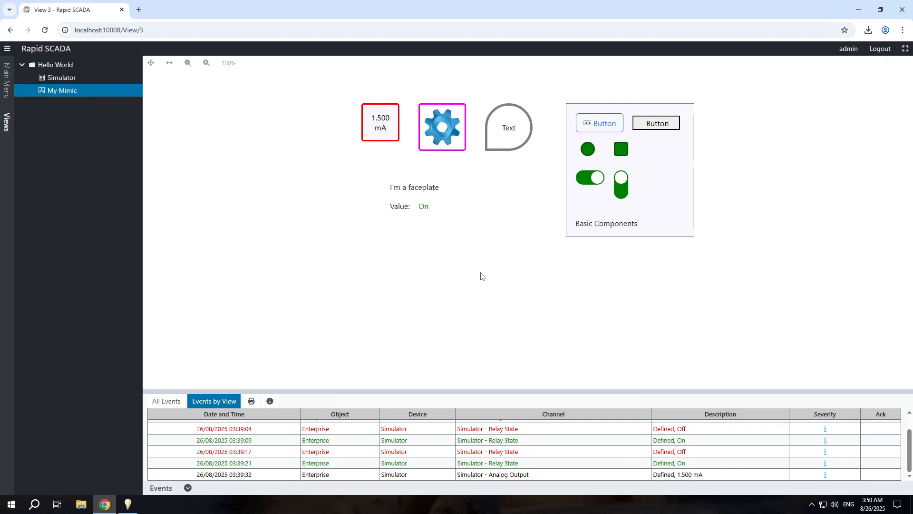
Send the command value 1.23 to the Simulator - Analog Output channel from the red-bordered current value on the mimic
left_click(379, 120)
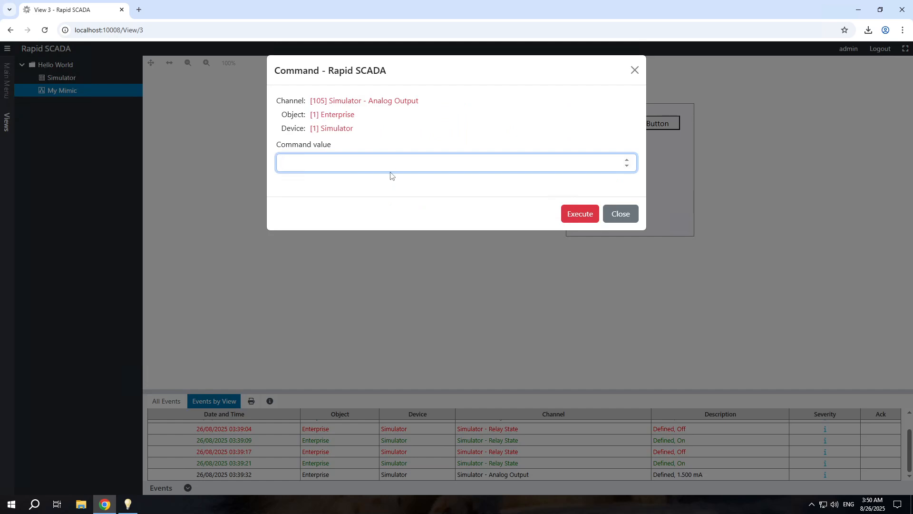
type("1.25")
key("Return")
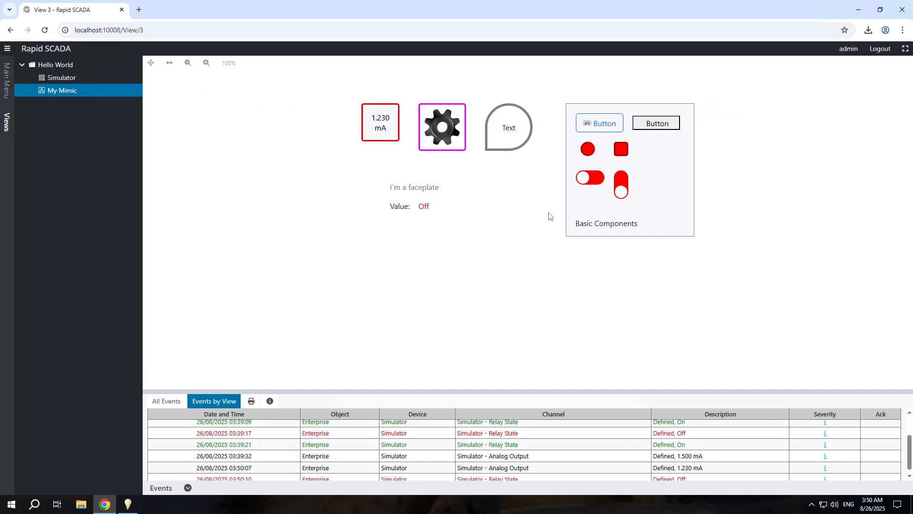
Send the On command to the Simulator - Relay State channel from the gear picture
left_click(450, 148)
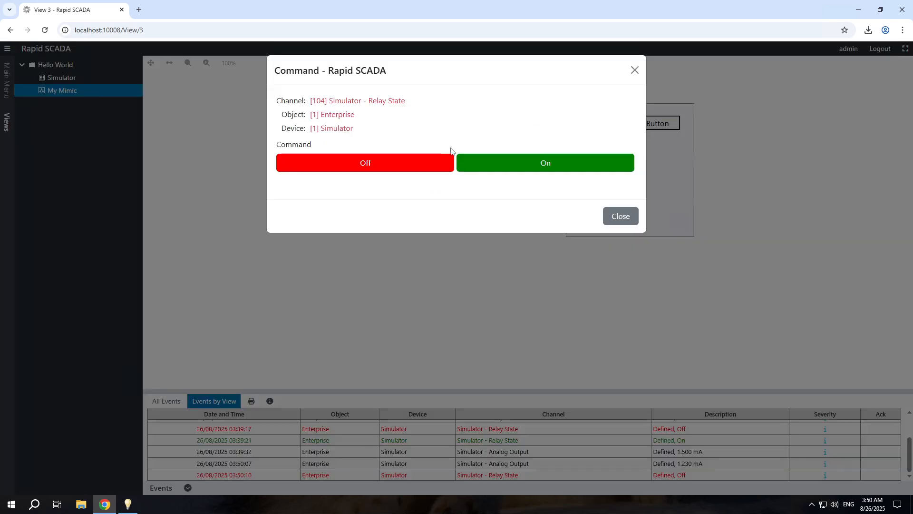
left_click(504, 170)
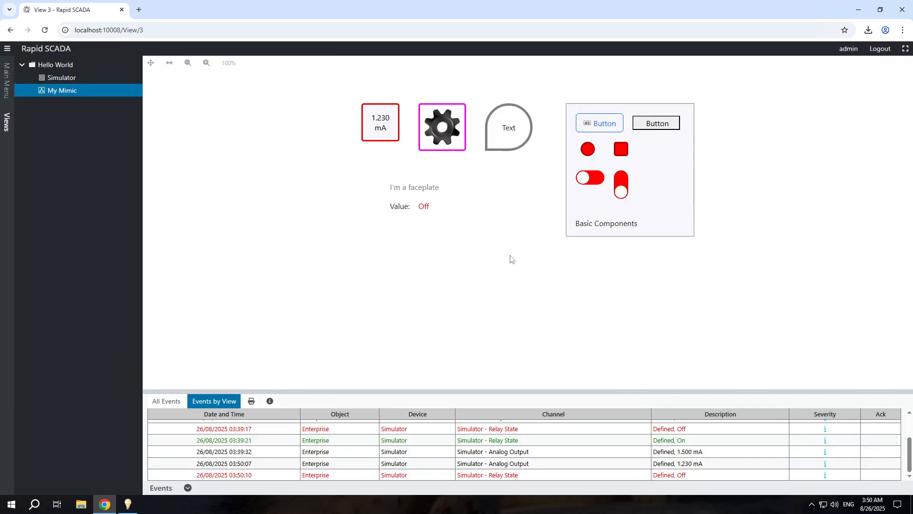